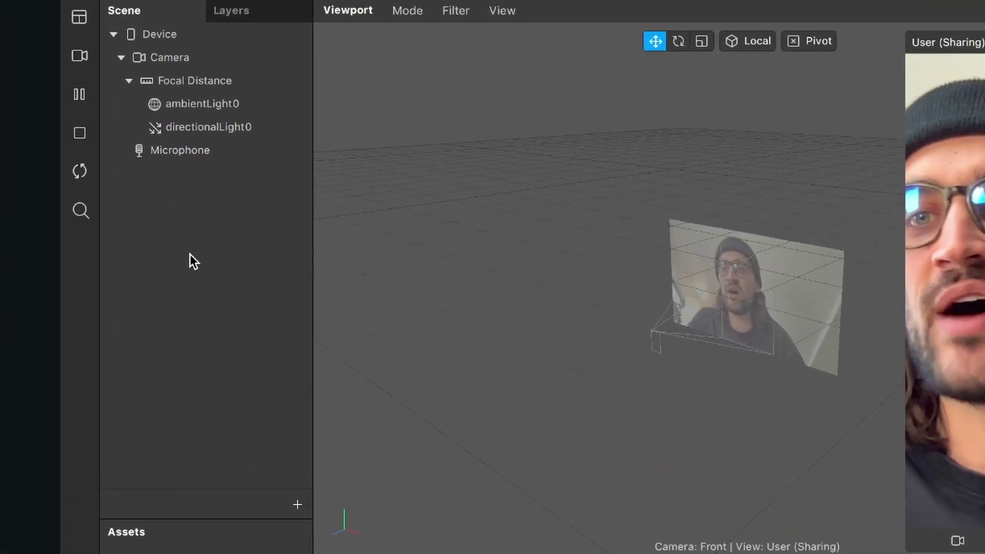
- Add texture extraction to the scene's Camera, creating cameraTexture0 under Textures
click(171, 58)
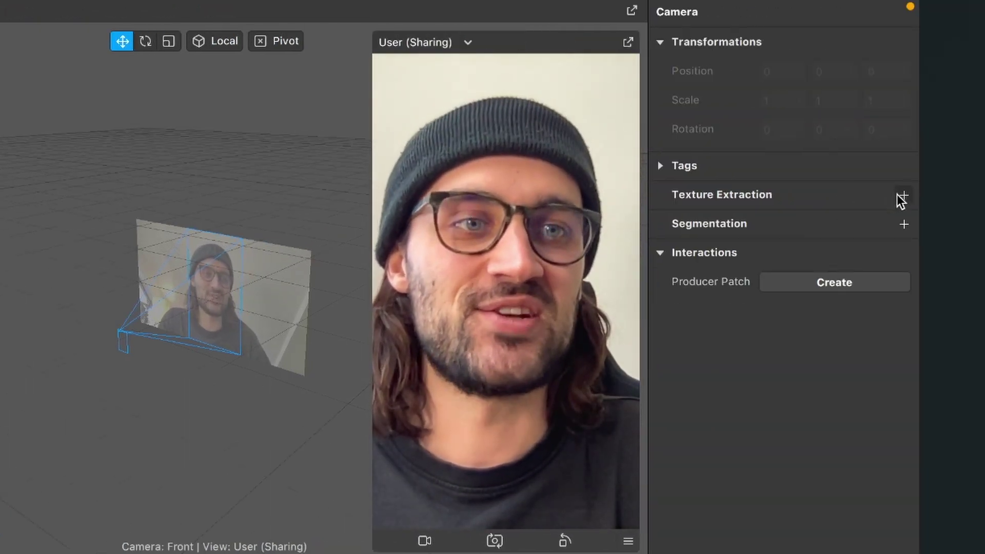
click(899, 196)
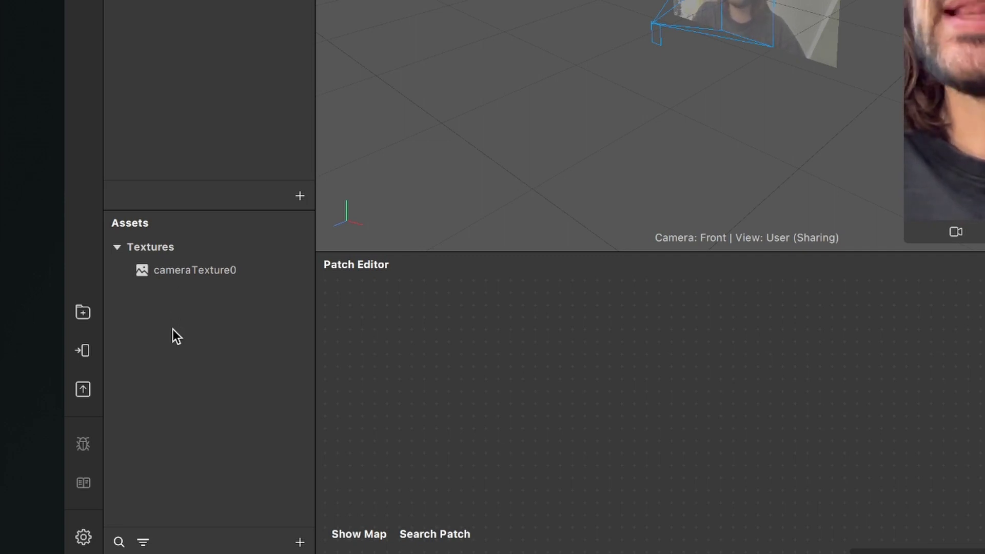
- Create a new material named 'Camera' and set its shader type to Flat
click(302, 543)
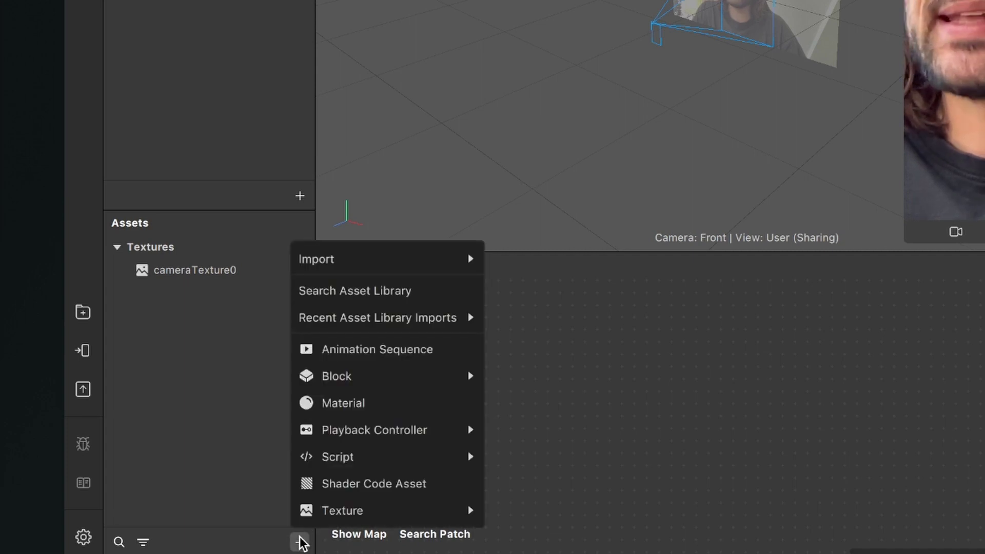
click(369, 403)
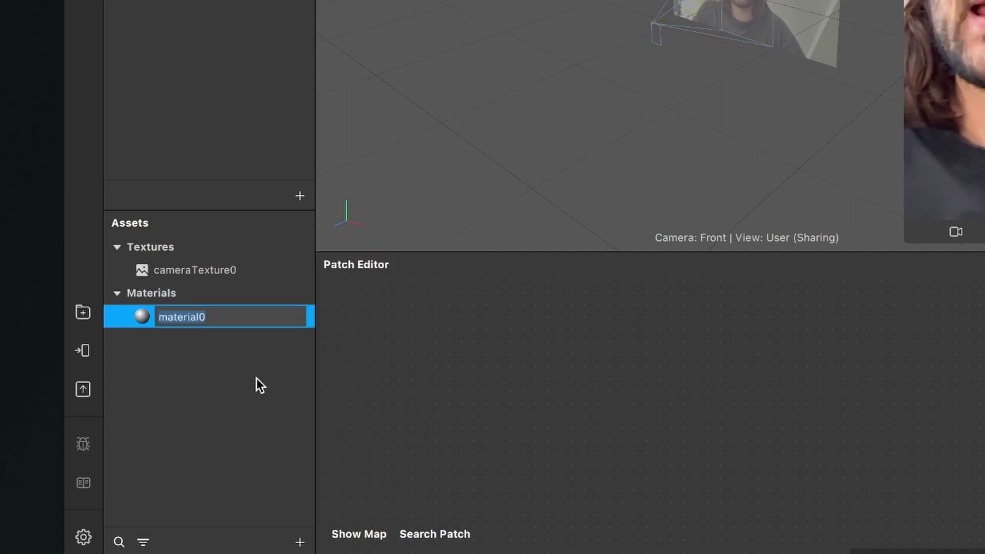
text(Camera)
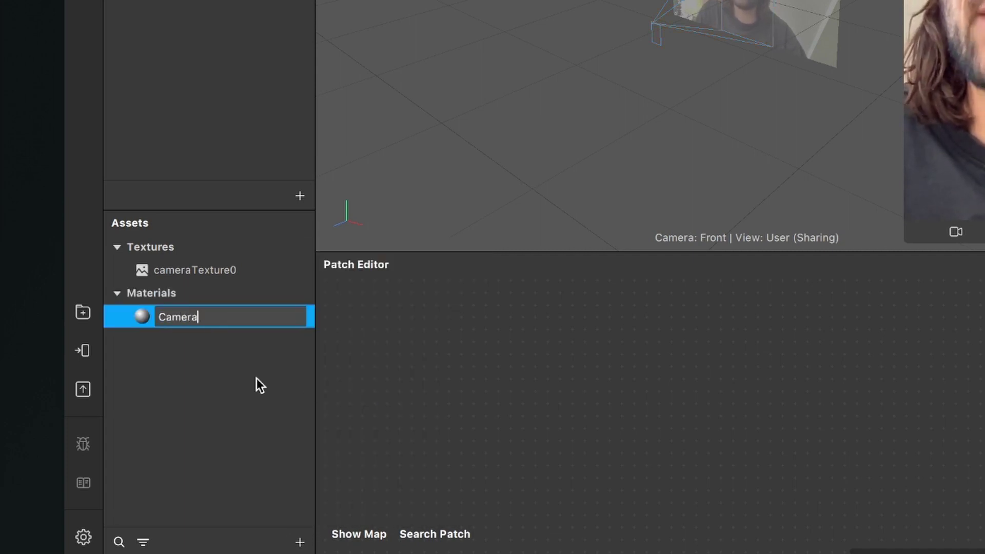
key(Return)
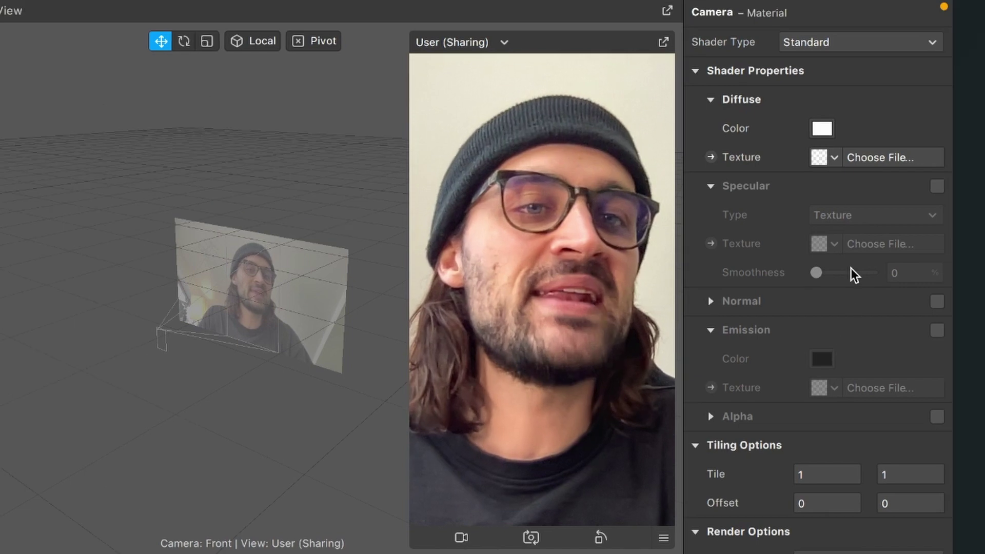
click(891, 46)
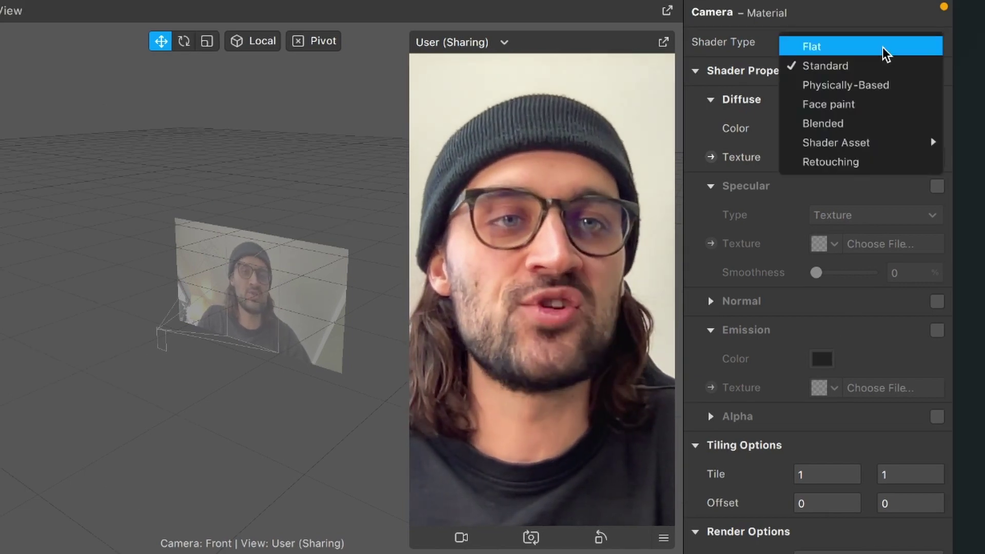
click(886, 48)
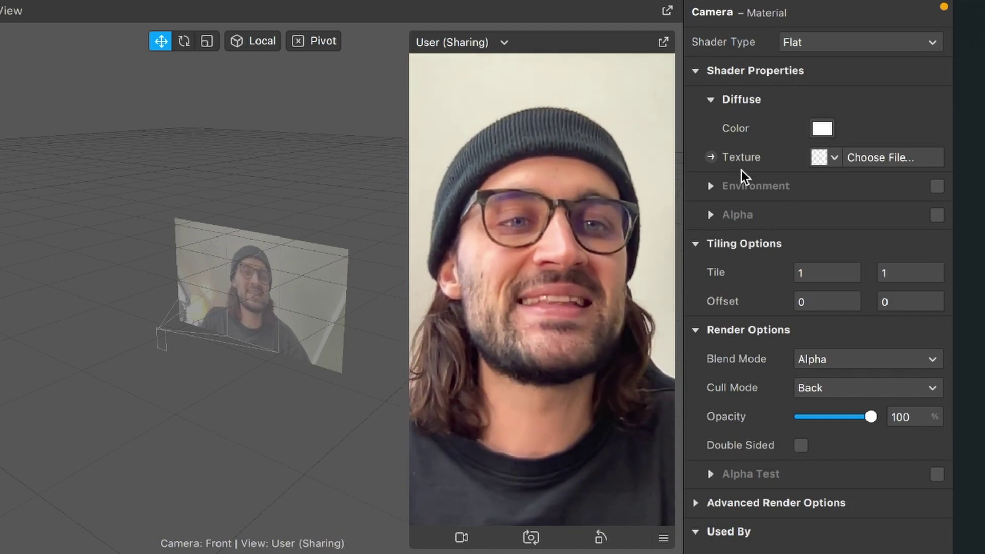
- Turn the Camera material's Diffuse Texture into a patch and move it right in the graph
click(710, 156)
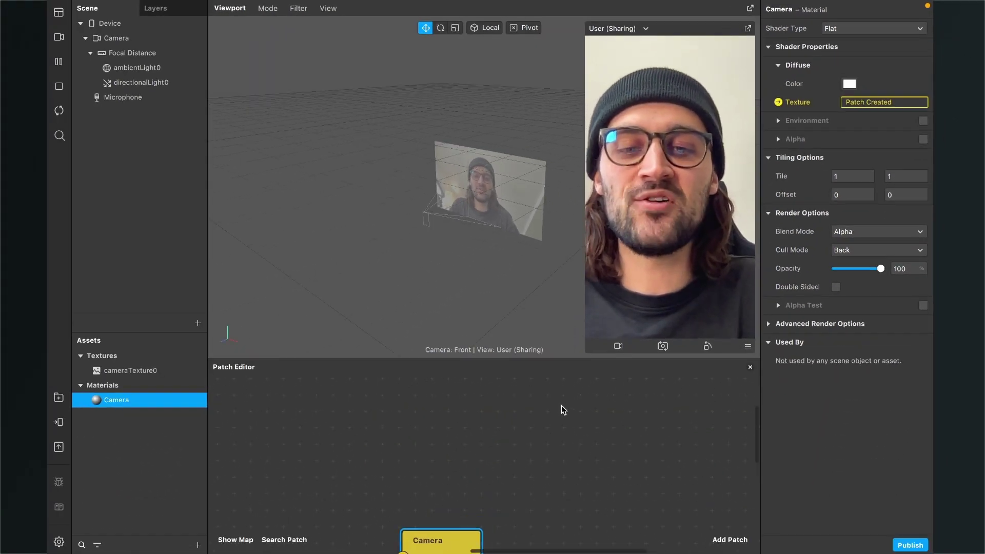
drag(488, 465, 650, 445)
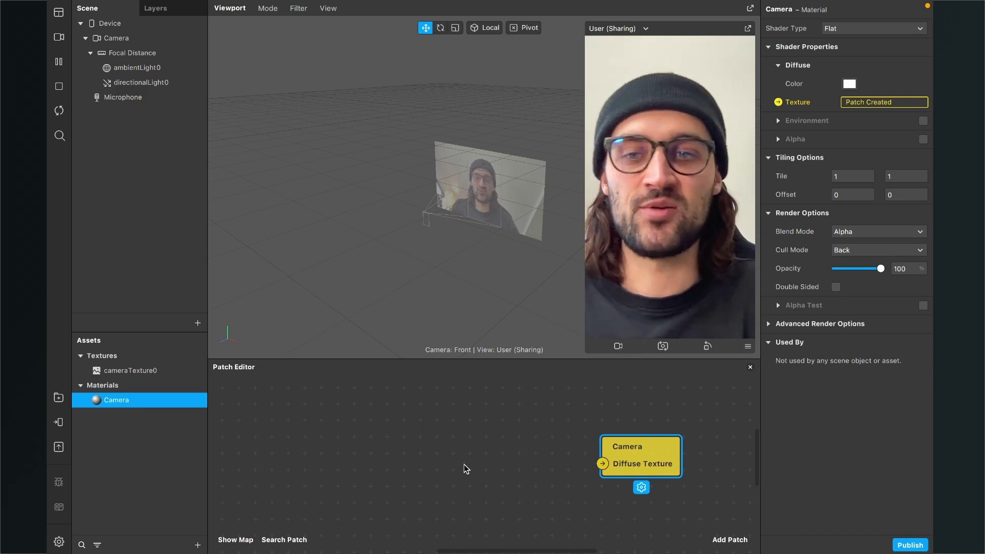
scroll(349, 464, left, 2)
scroll(349, 464, down, 1)
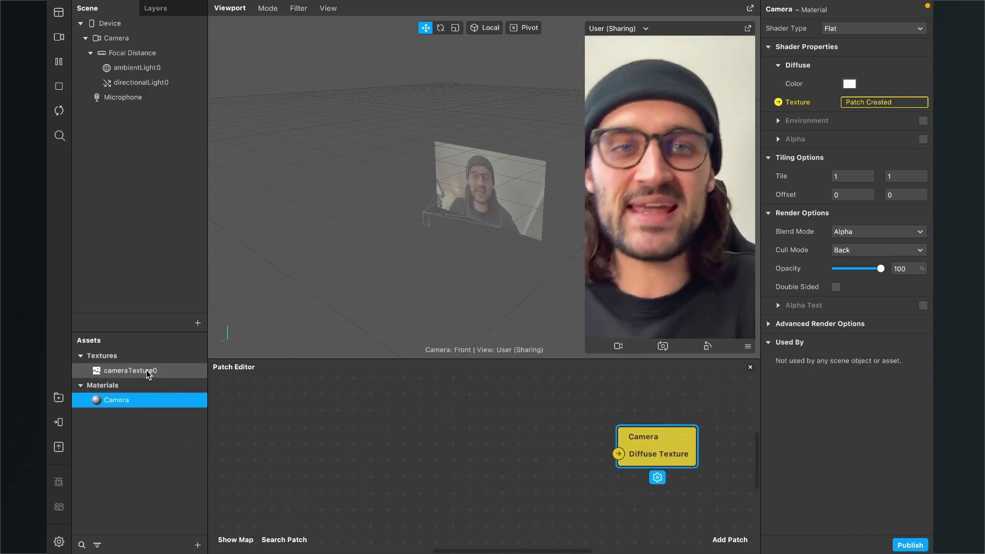
- Place a cameraTexture0 patch left of the Camera Diffuse Texture patch in the graph
drag(146, 371, 334, 449)
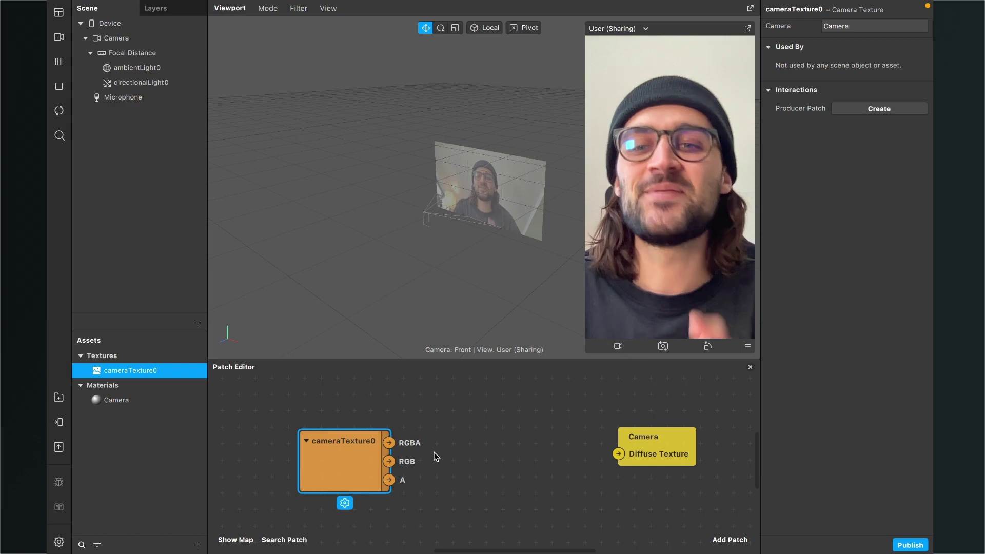
scroll(501, 468, down, 3)
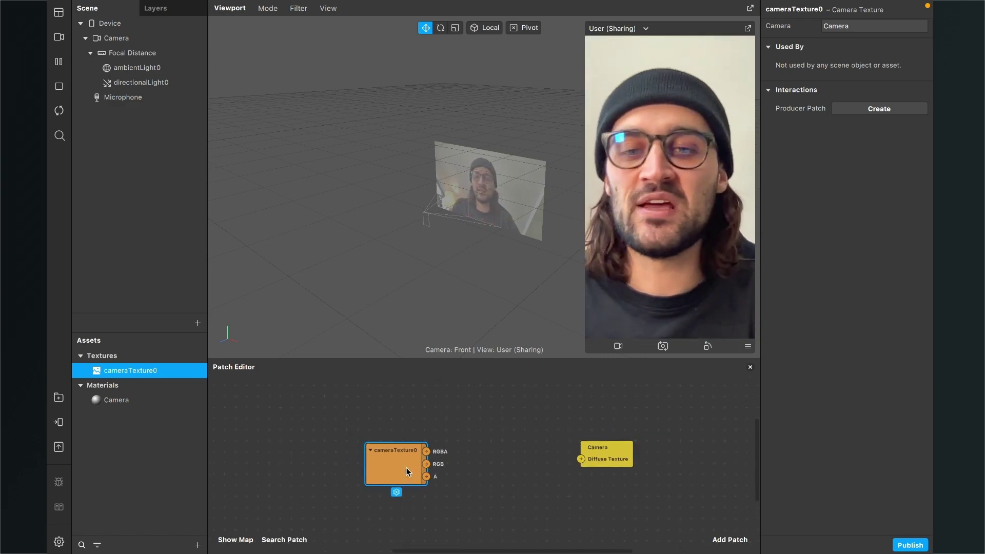
drag(406, 467, 308, 418)
drag(590, 453, 690, 428)
scroll(562, 458, down, 2)
scroll(562, 458, down, 1)
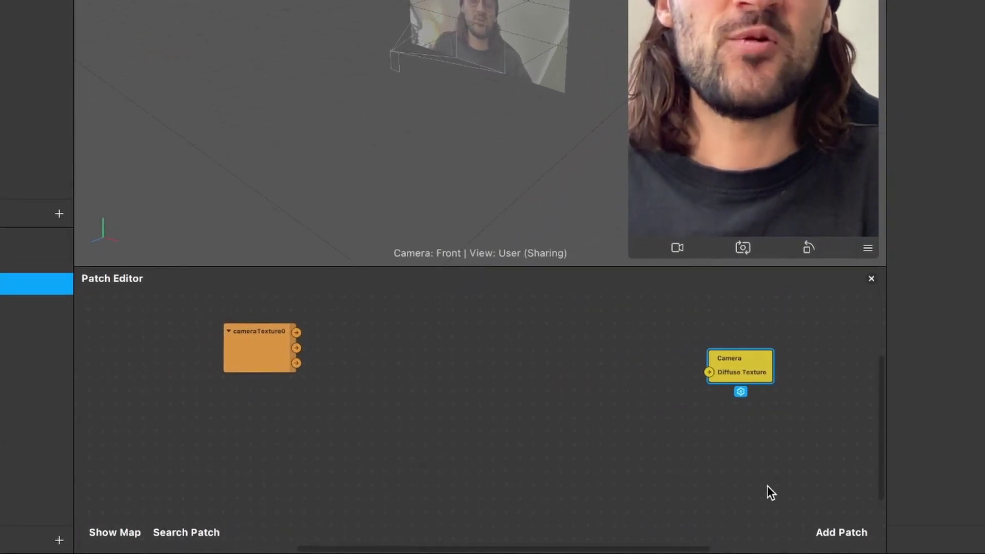
- Add a Mix patch to the graph and move it left
click(841, 526)
text(Mix)
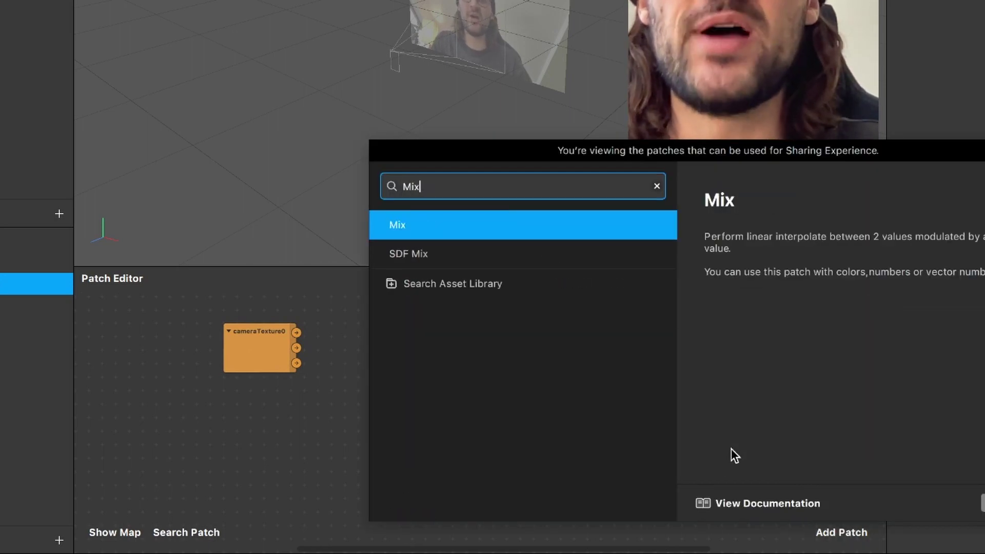
key(Return)
drag(485, 437, 355, 389)
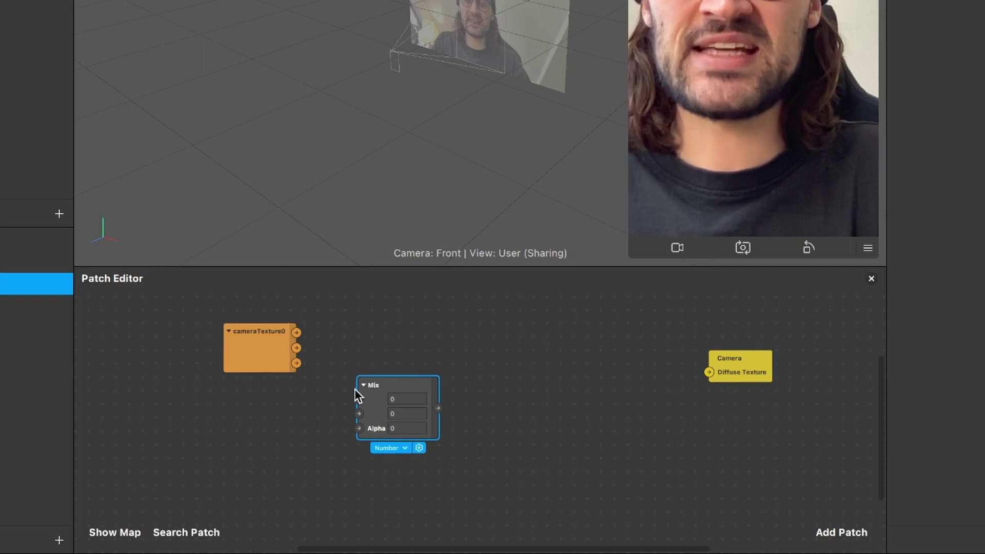
scroll(355, 389, down, 3)
scroll(355, 389, right, 3)
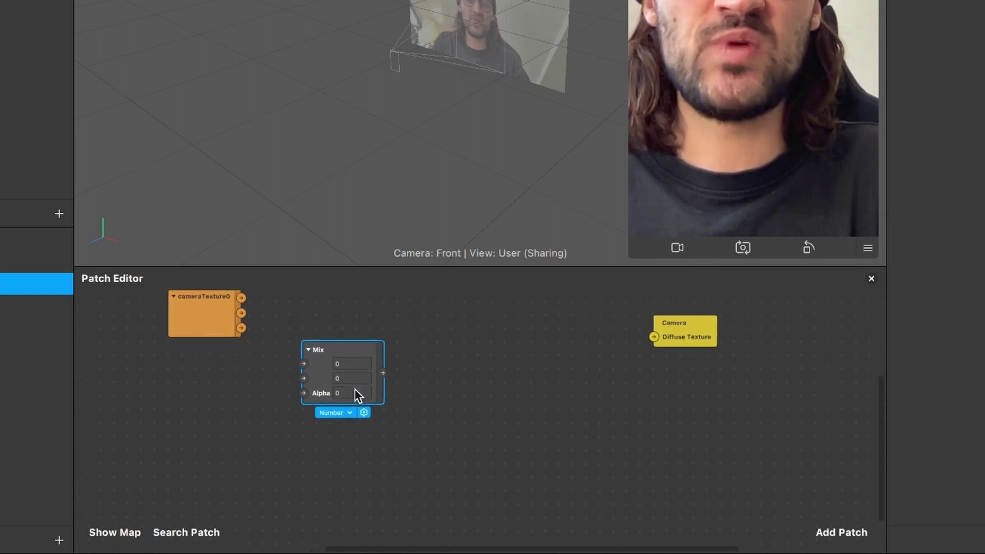
- Add a Delay Frame patch, enlarge the Patch Editor and move Delay Frame upward
click(816, 528)
text(De)
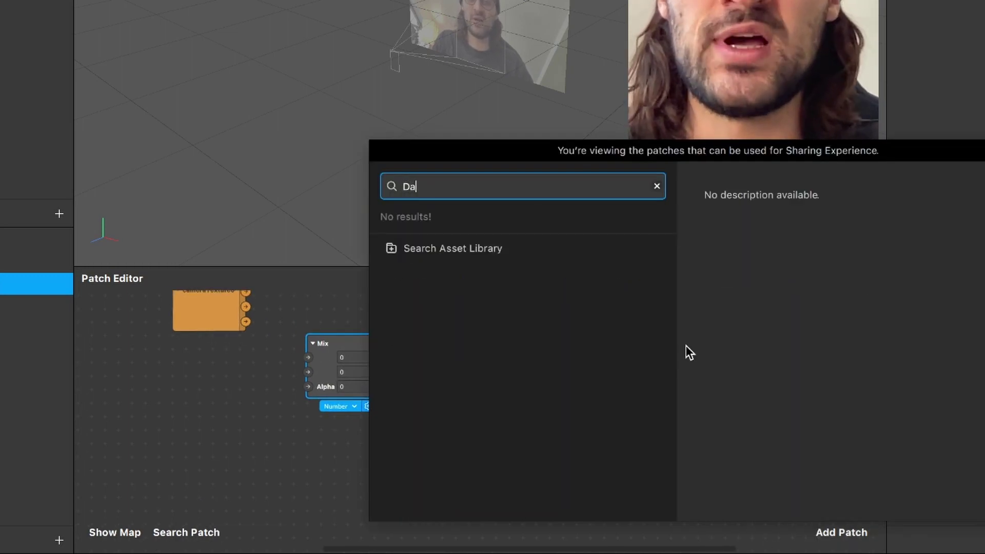
text(la)
key(Down)
key(Down)
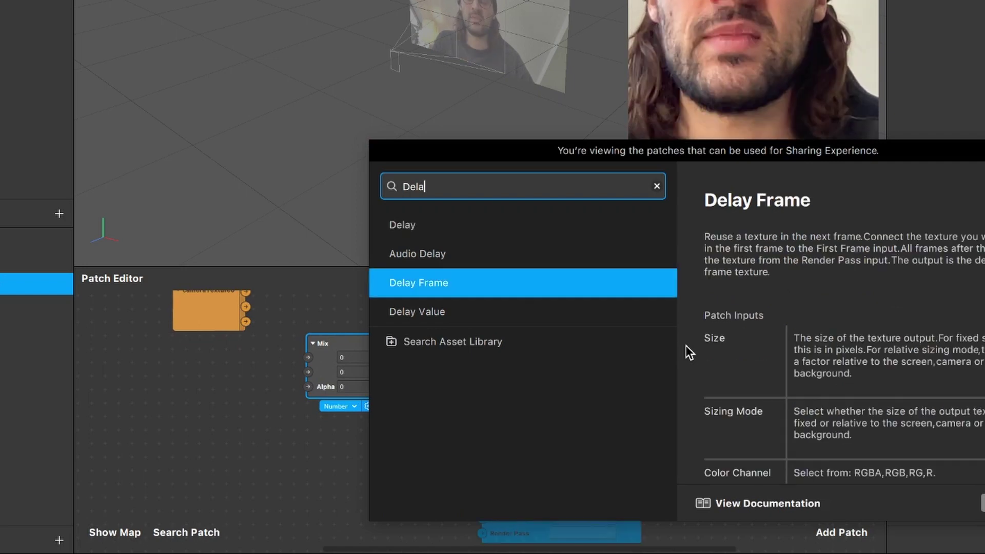
key(Return)
scroll(609, 337, down, 2)
scroll(610, 337, right, 2)
ctrl+scroll(565, 409, up, 3)
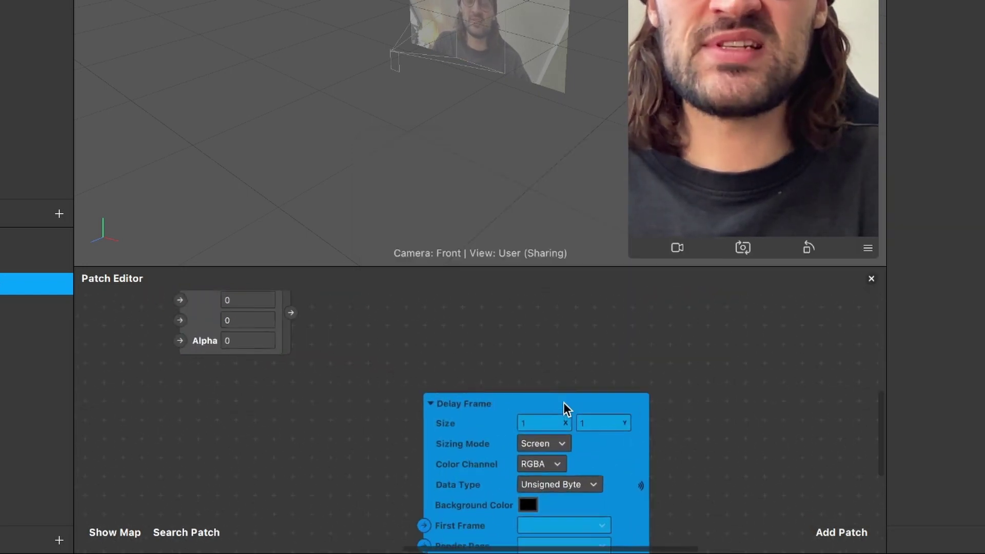
drag(482, 264, 479, 114)
drag(466, 269, 412, 194)
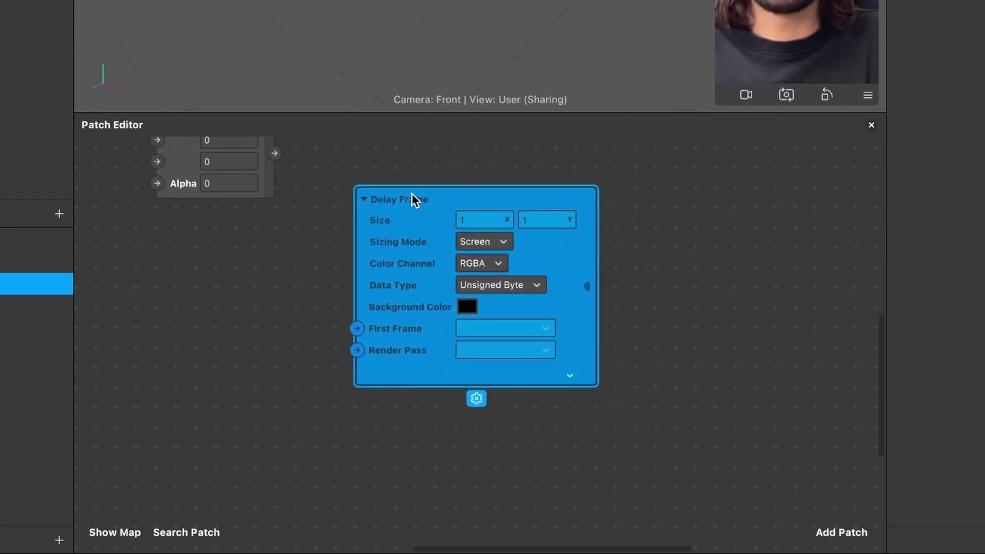
ctrl+scroll(568, 295, down, 2)
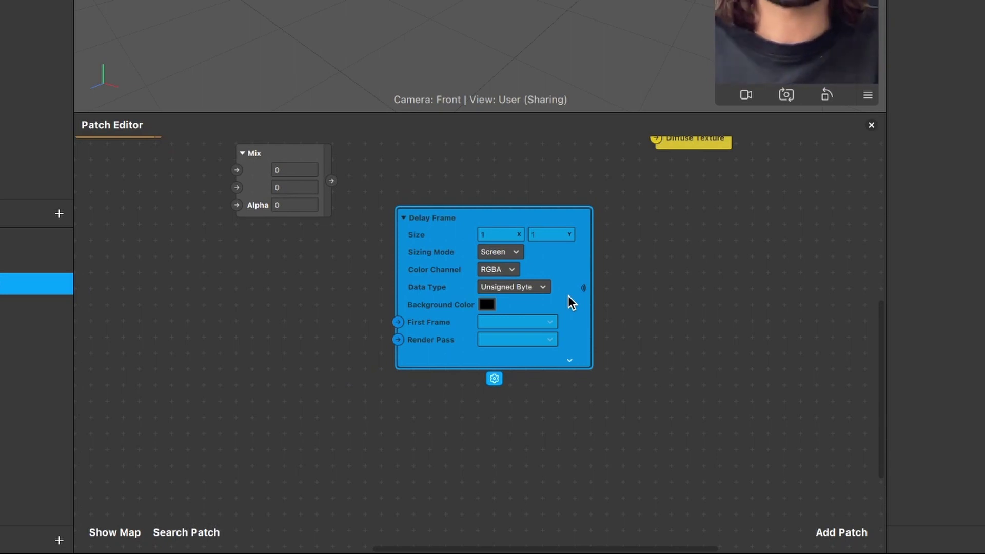
- Add a Receiver patch to the graph and nudge it right and down
click(825, 528)
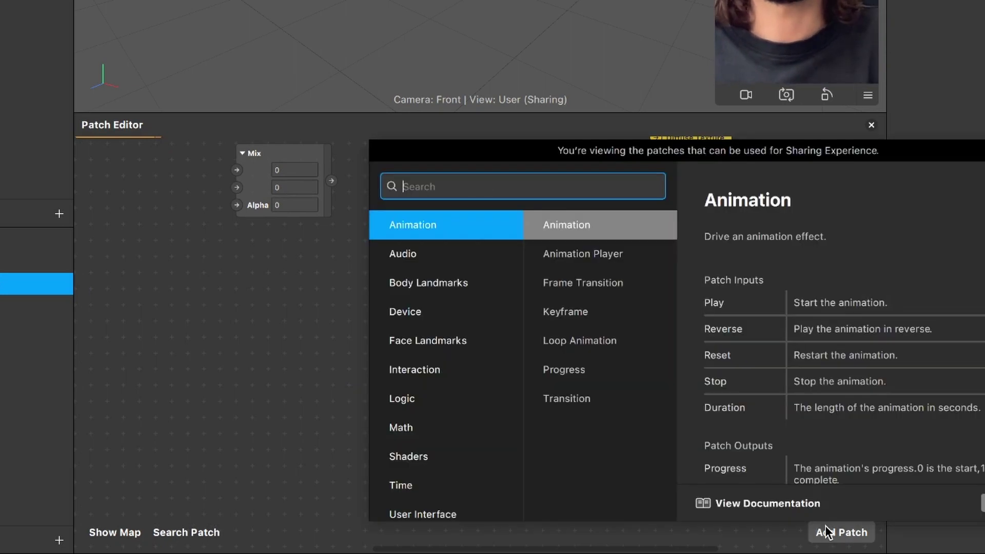
text(recei)
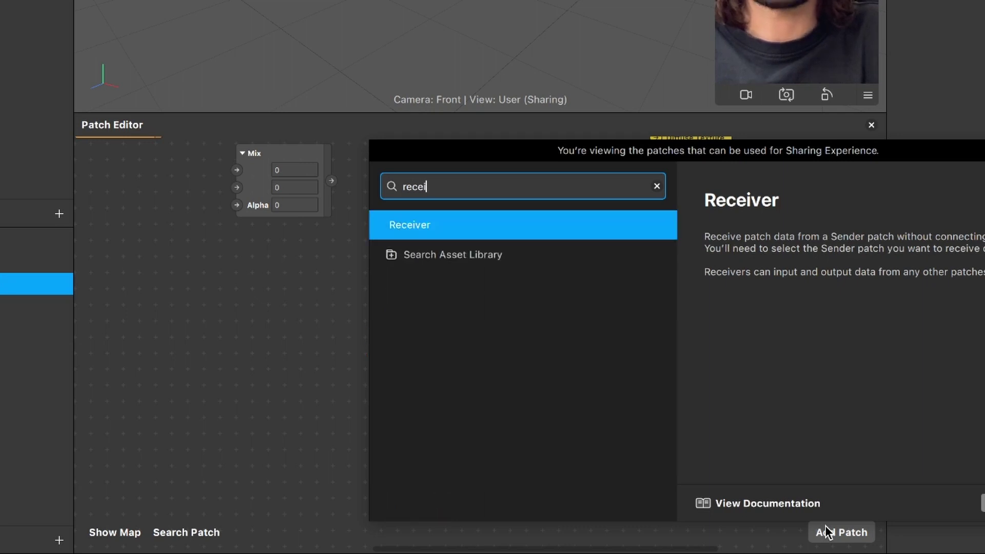
key(Return)
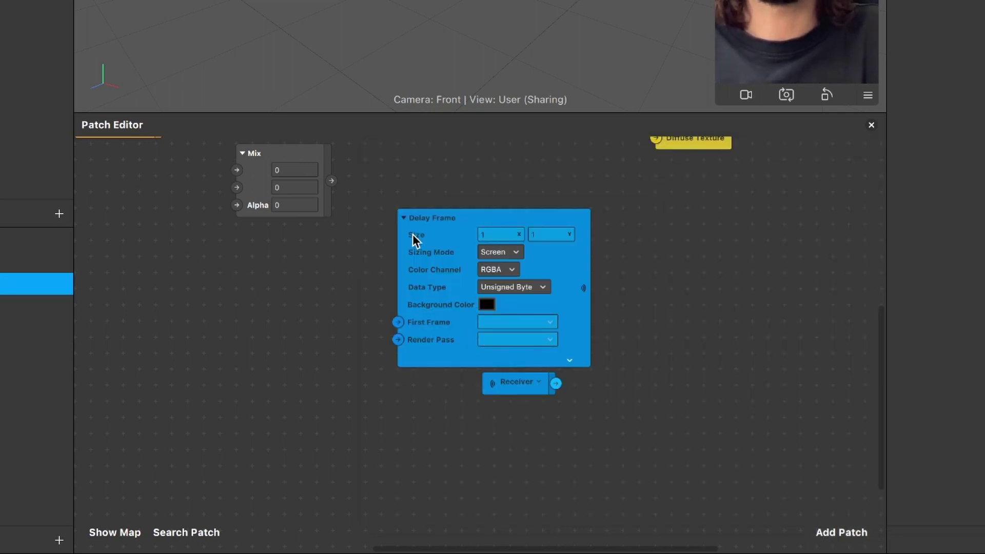
scroll(438, 336, up, 5)
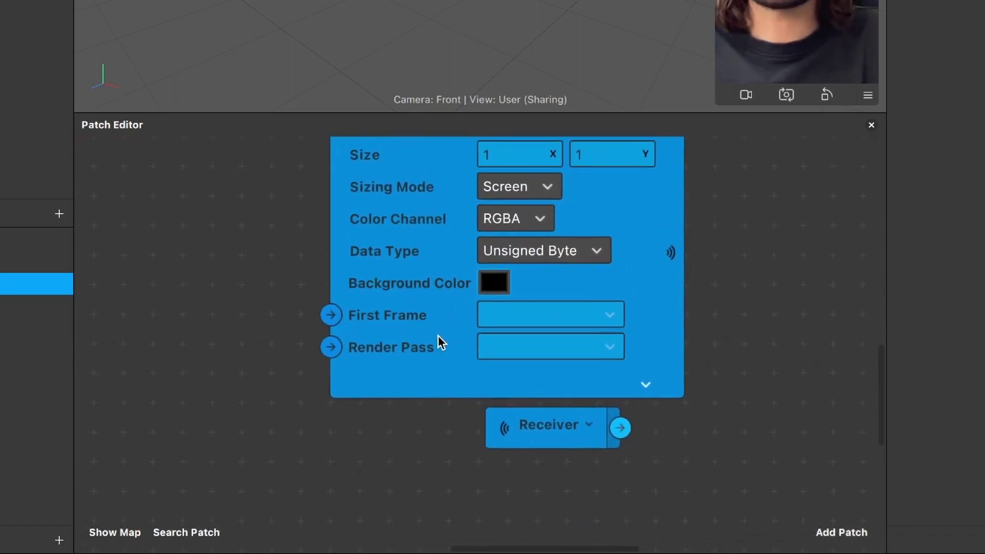
click(557, 422)
scroll(466, 426, up, 5)
drag(466, 431, 502, 440)
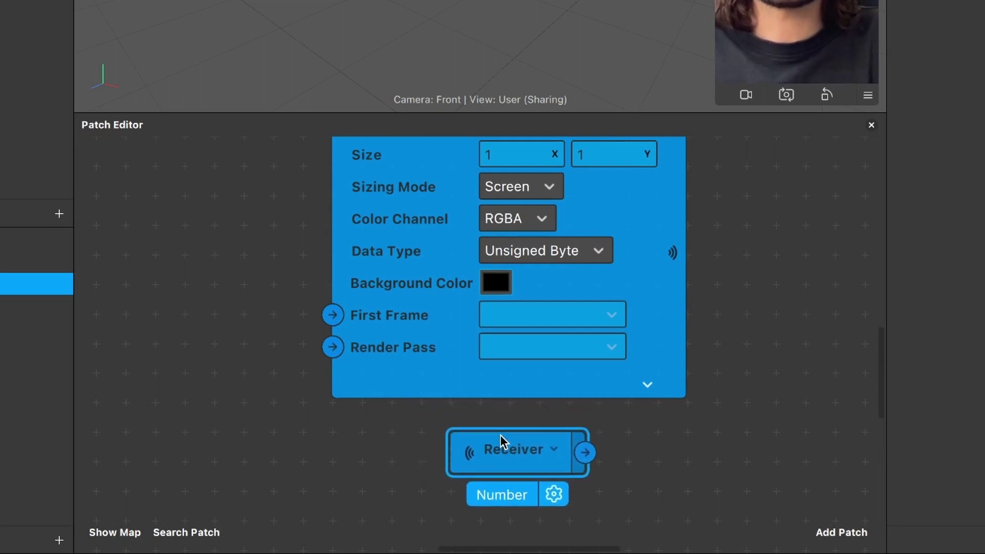
scroll(502, 439, down, 2)
scroll(502, 442, up, 5)
scroll(502, 442, down, 2)
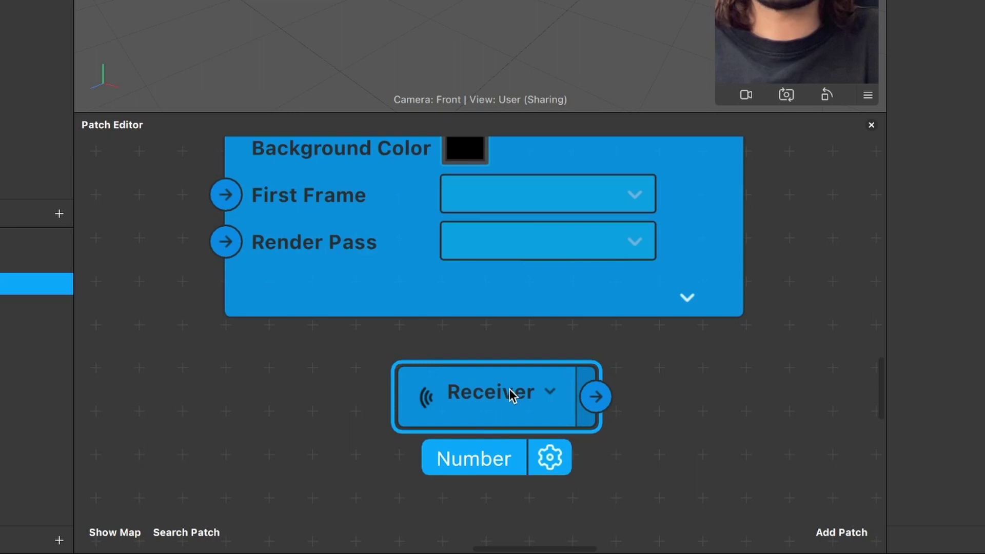
- Set the Receiver's source to Delay Frame and move it apart from the Delay Frame patch
click(552, 401)
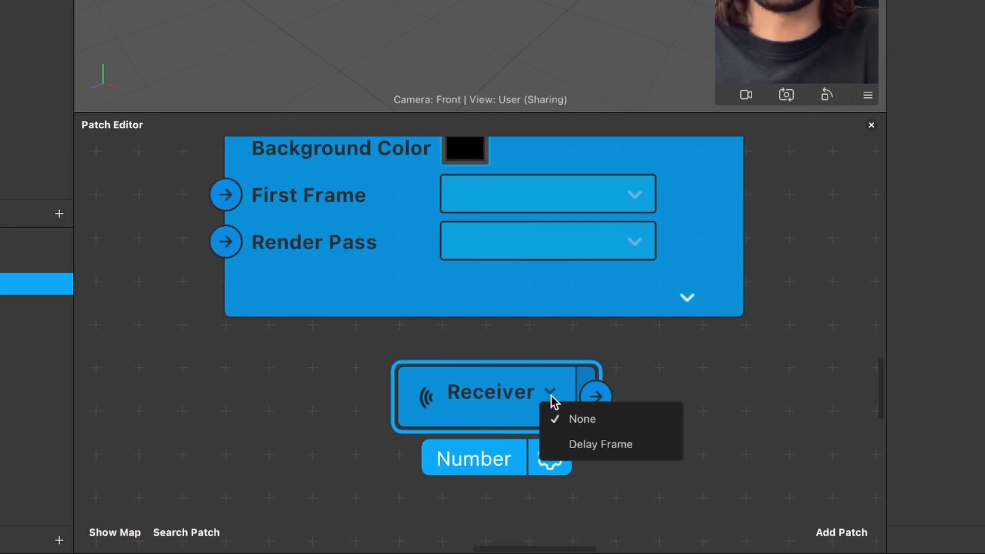
click(573, 445)
scroll(444, 419, down, 3)
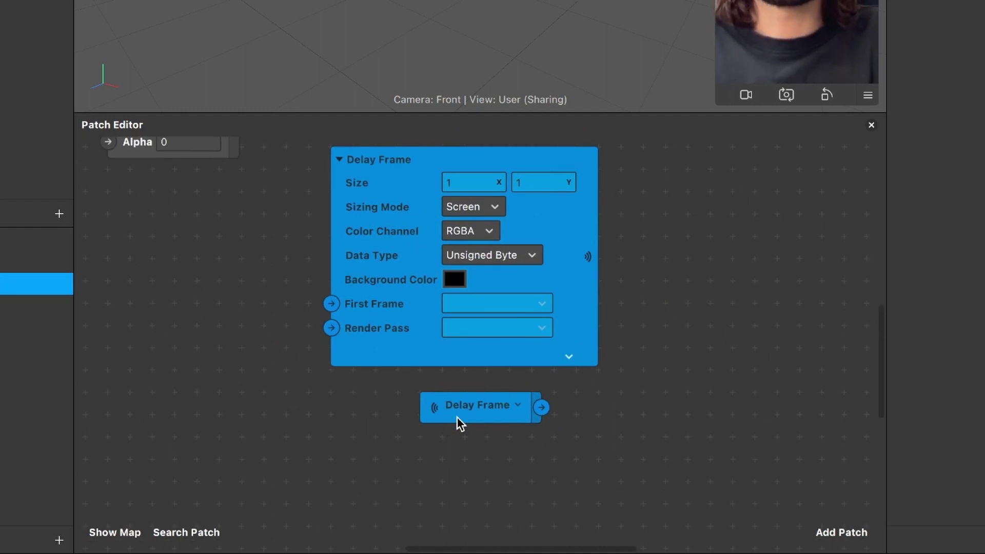
scroll(457, 417, down, 3)
drag(453, 411, 214, 439)
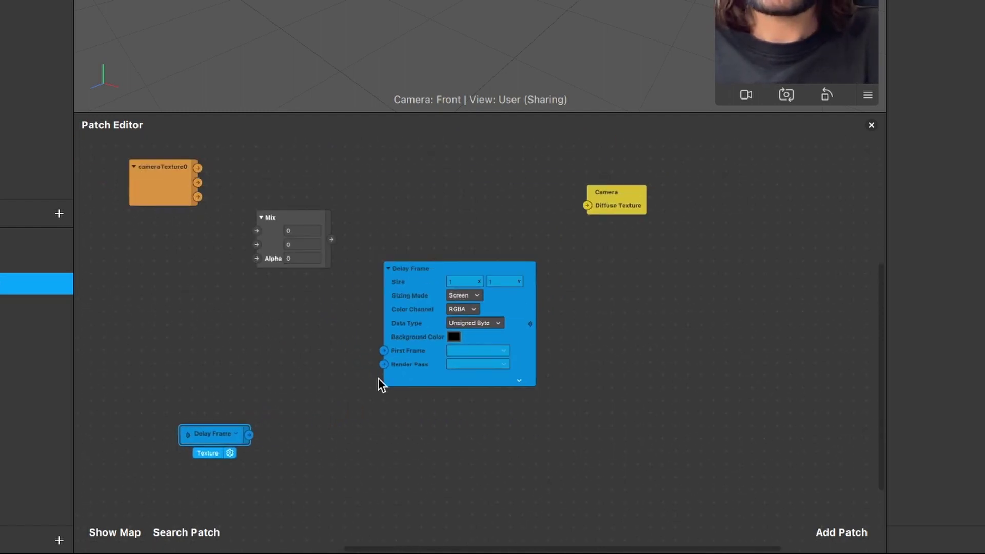
drag(399, 331, 422, 280)
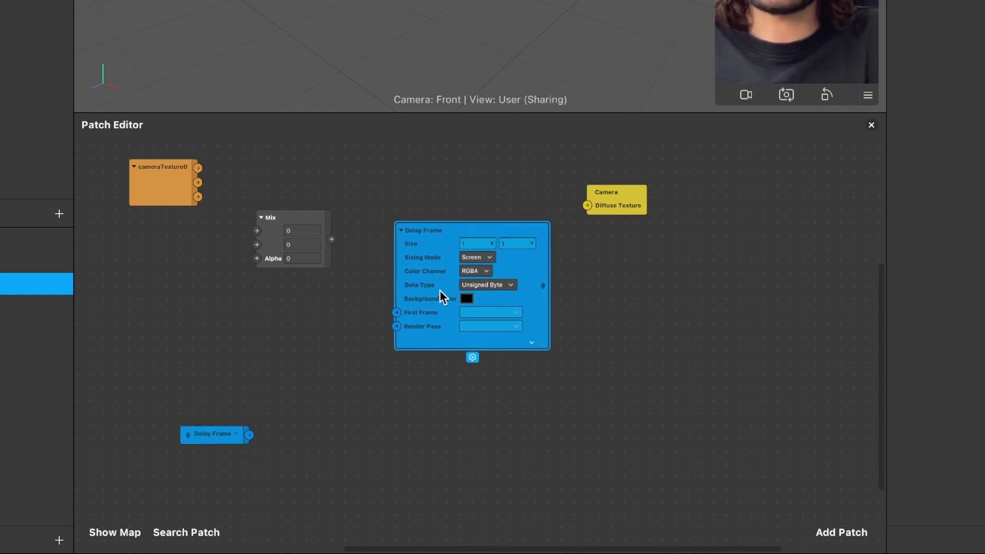
- Add a Shader Render Pass patch to the graph via an 'Shade' search
click(827, 522)
text(Shade)
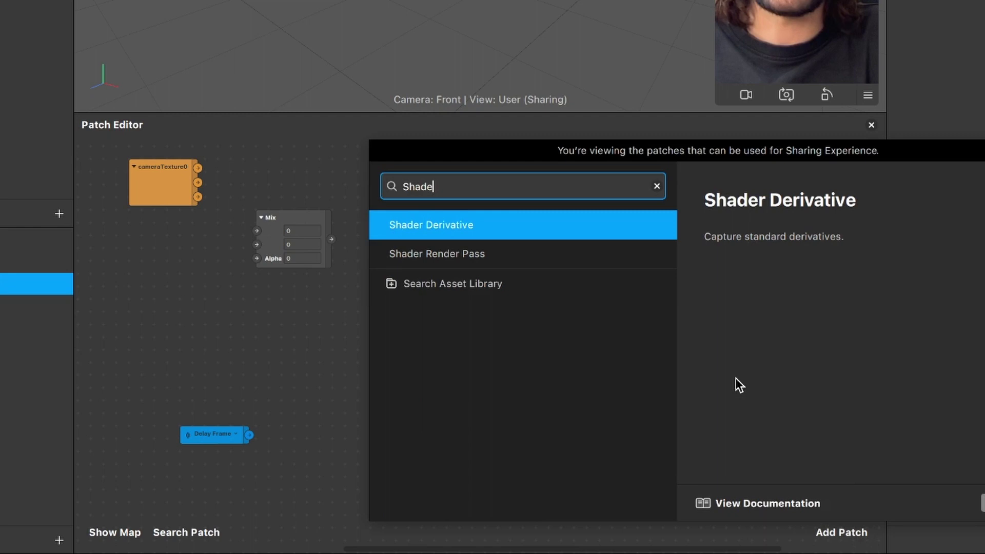
key(Down)
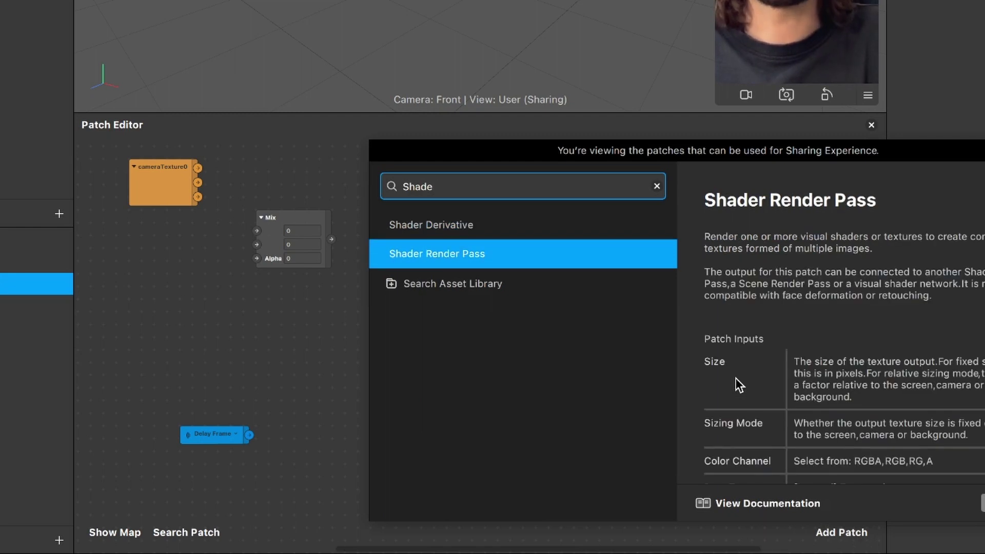
key(Return)
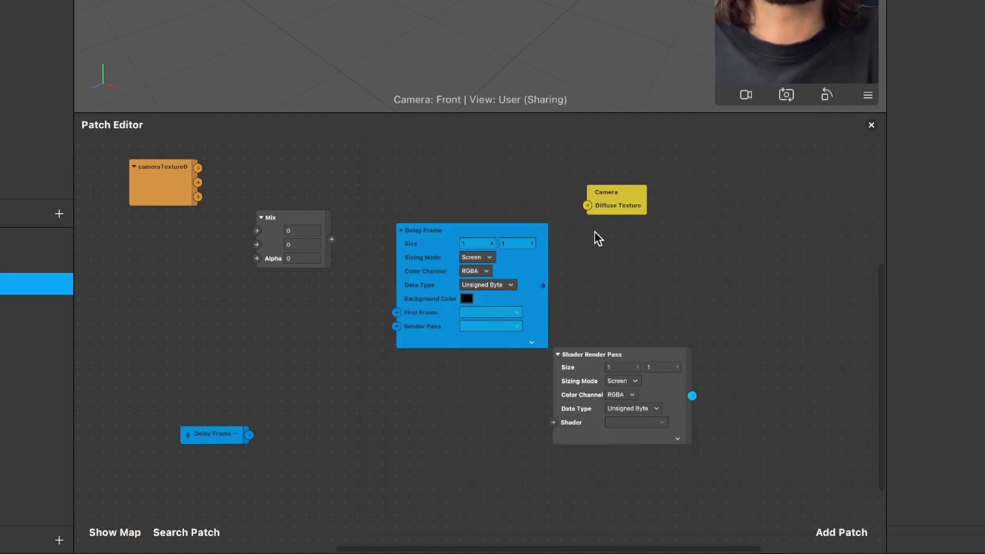
scroll(491, 231, down, 1)
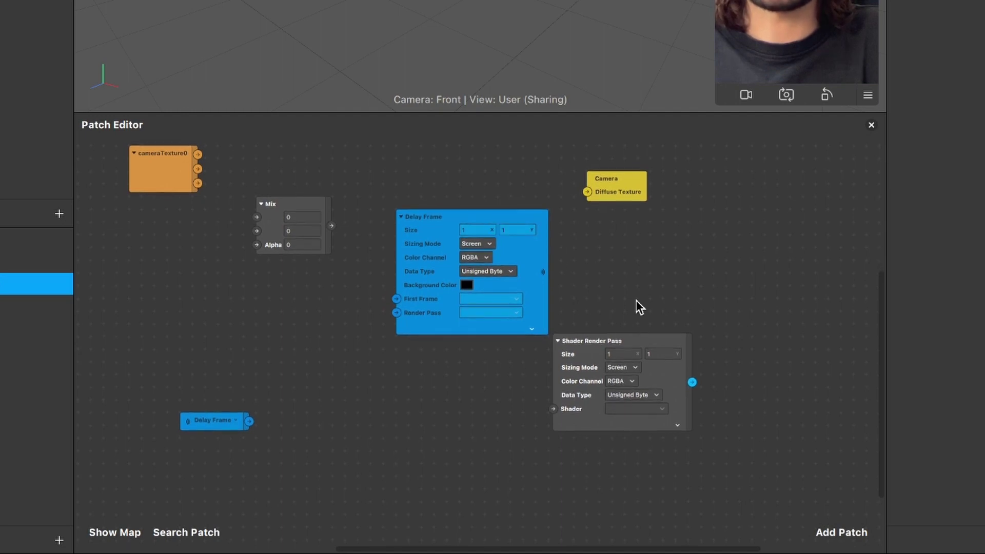
scroll(636, 306, left, 3)
- Rearrange the Delay Frame, receiver, Camera, cameraTexture0 and Mix patches around Shader Render Pass
drag(595, 277, 595, 239)
drag(641, 370, 504, 376)
click(271, 448)
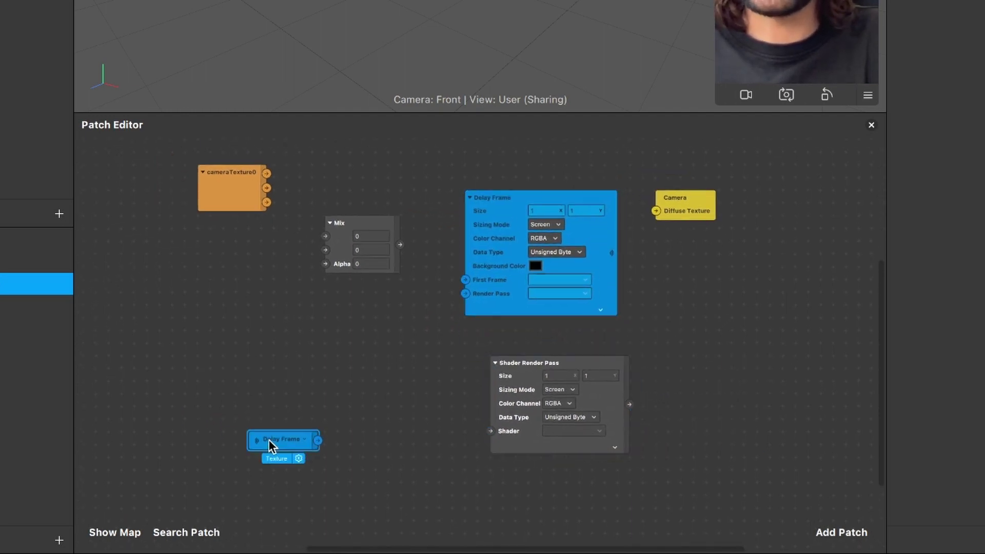
drag(271, 447, 271, 421)
drag(683, 209, 781, 384)
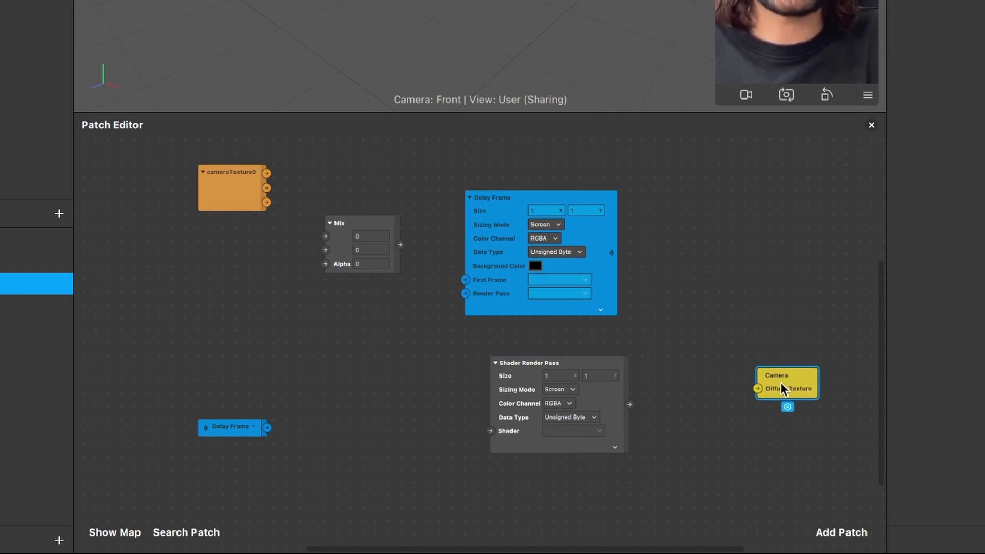
drag(607, 237, 658, 211)
drag(238, 194, 223, 238)
drag(331, 232, 342, 284)
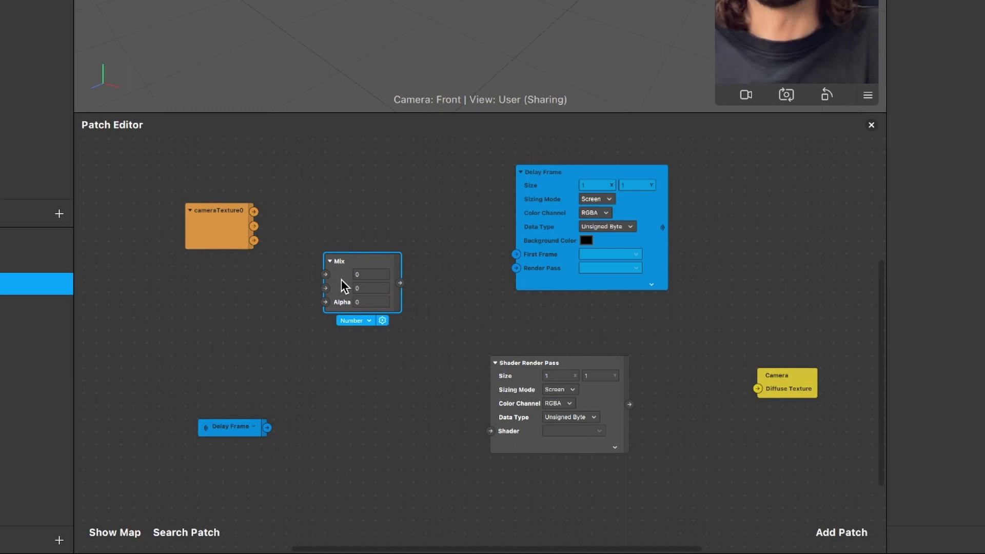
scroll(288, 235, up, 3)
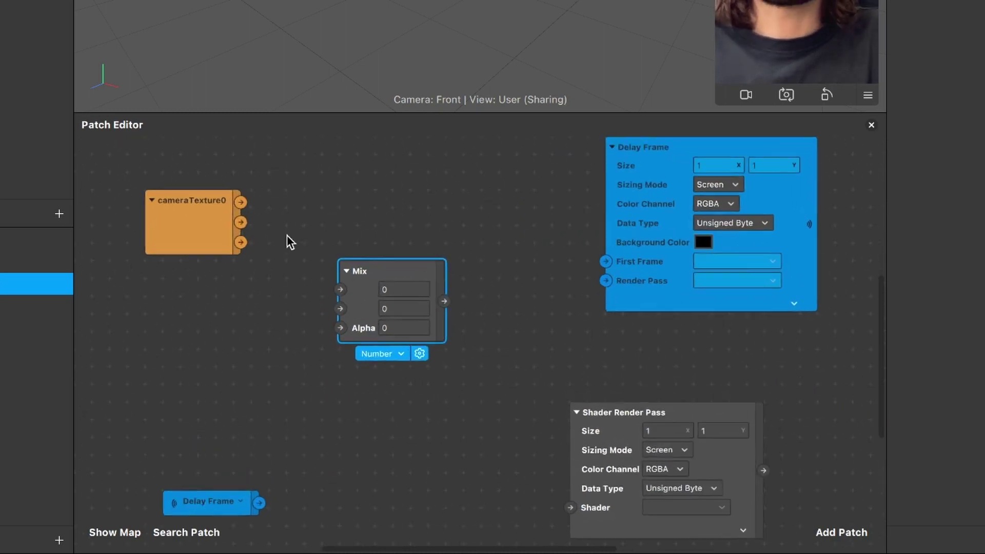
- Wire cameraTexture0 RGBA to First Frame and Mix input 1, and the Delay Frame receiver to Mix input 2
click(214, 227)
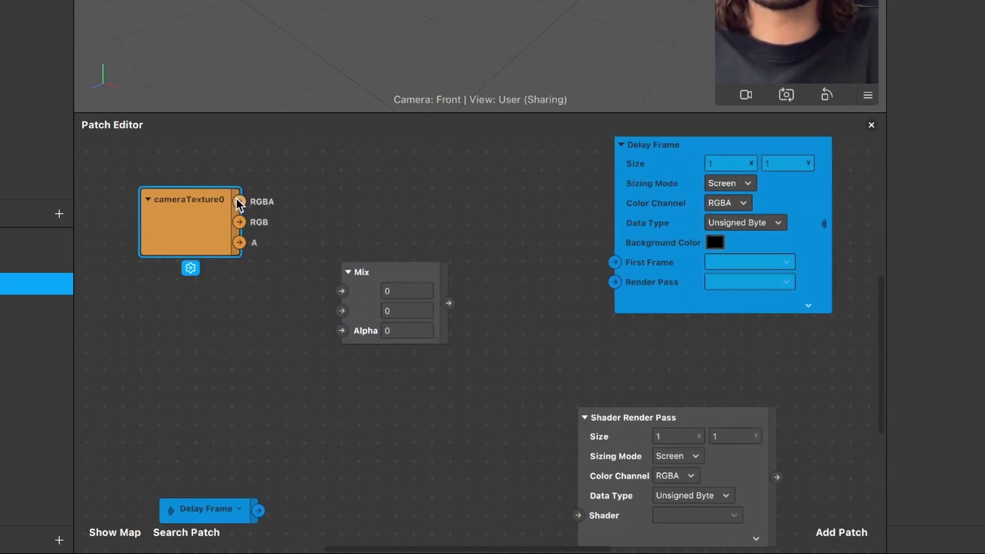
drag(237, 202, 614, 263)
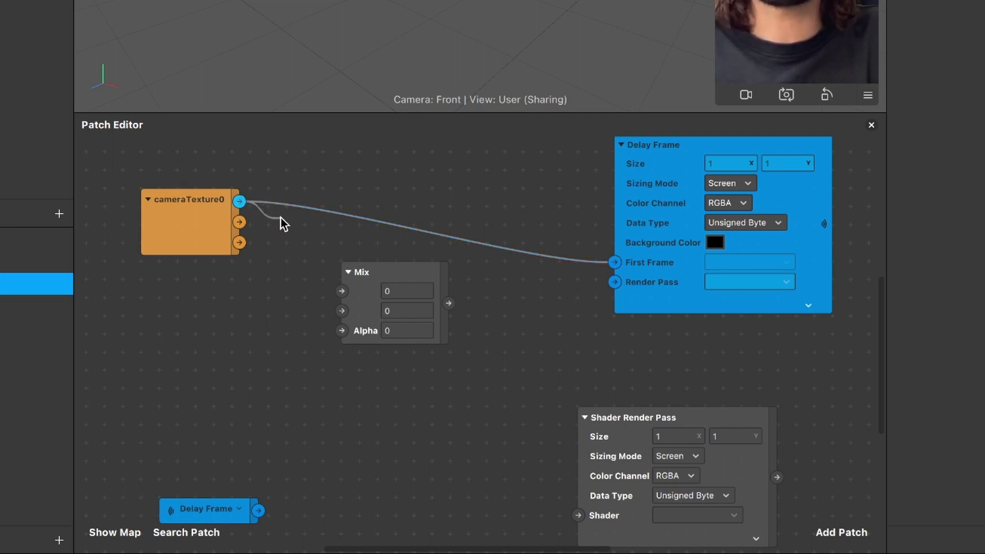
drag(297, 241, 341, 293)
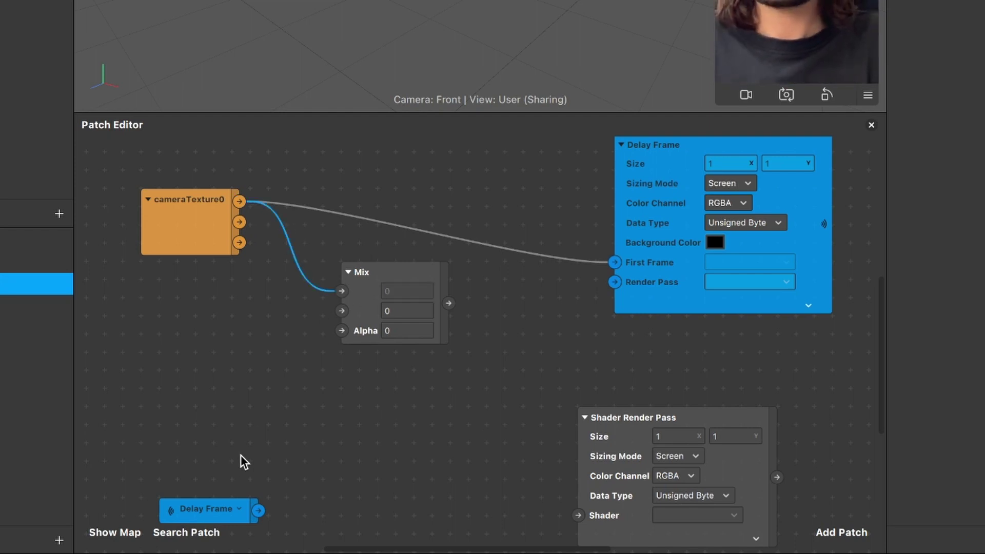
drag(208, 509, 191, 359)
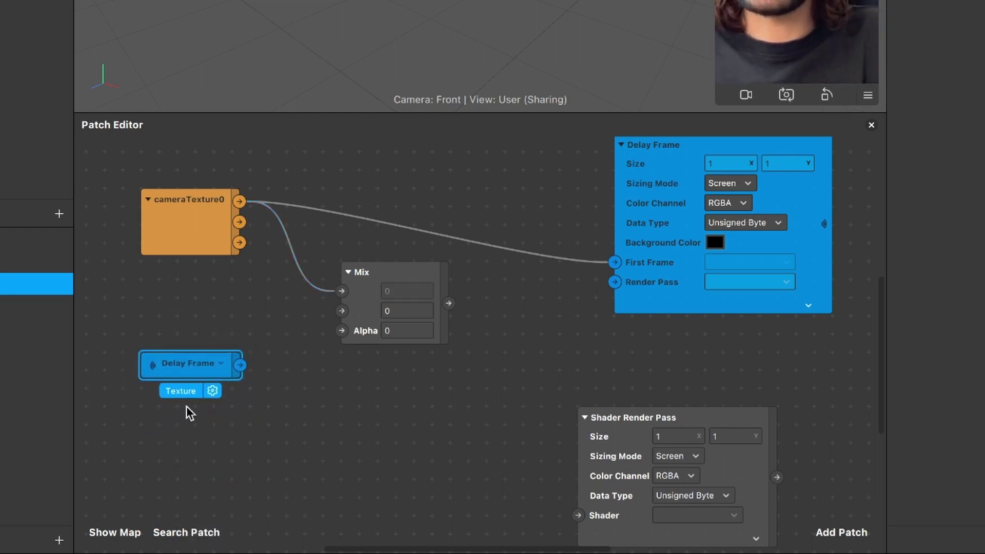
scroll(189, 410, up, 3)
scroll(186, 409, up, 3)
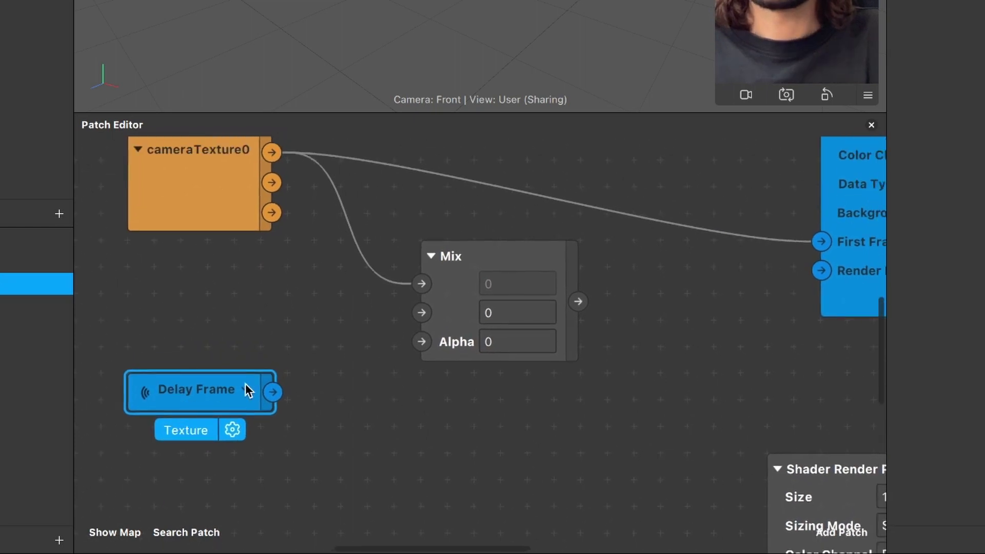
drag(282, 394, 422, 310)
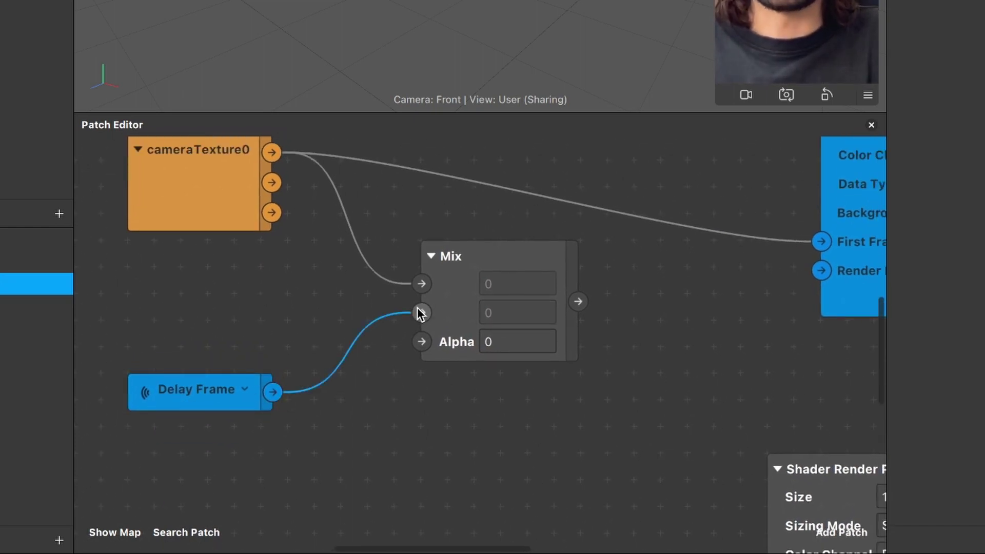
scroll(441, 376, down, 3)
scroll(441, 377, right, 5)
scroll(441, 377, down, 4)
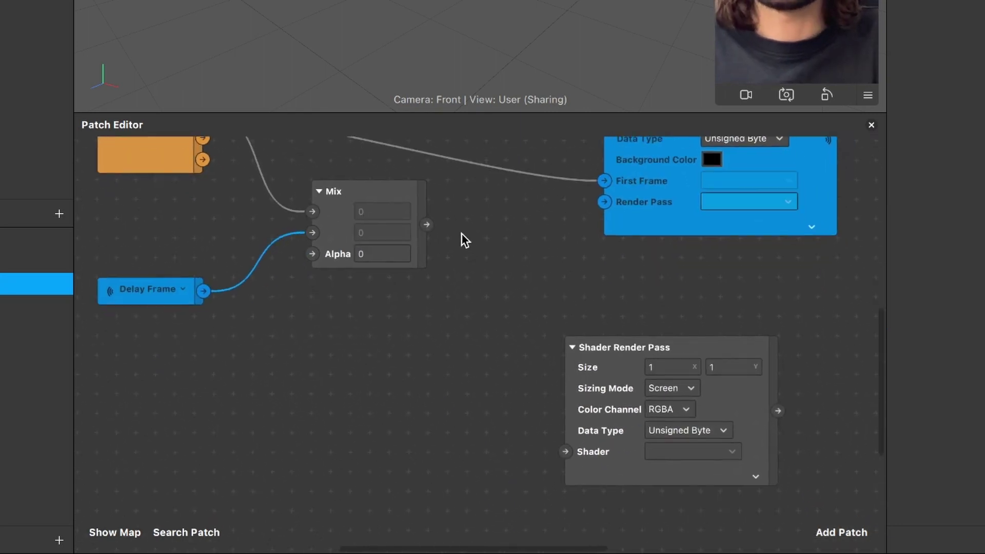
- Connect Mix to the Shader input, and the render pass output to Delay Frame's Render Pass and Camera's Diffuse Texture
drag(427, 224, 562, 446)
drag(725, 394, 602, 400)
scroll(691, 347, right, 3)
drag(583, 248, 710, 245)
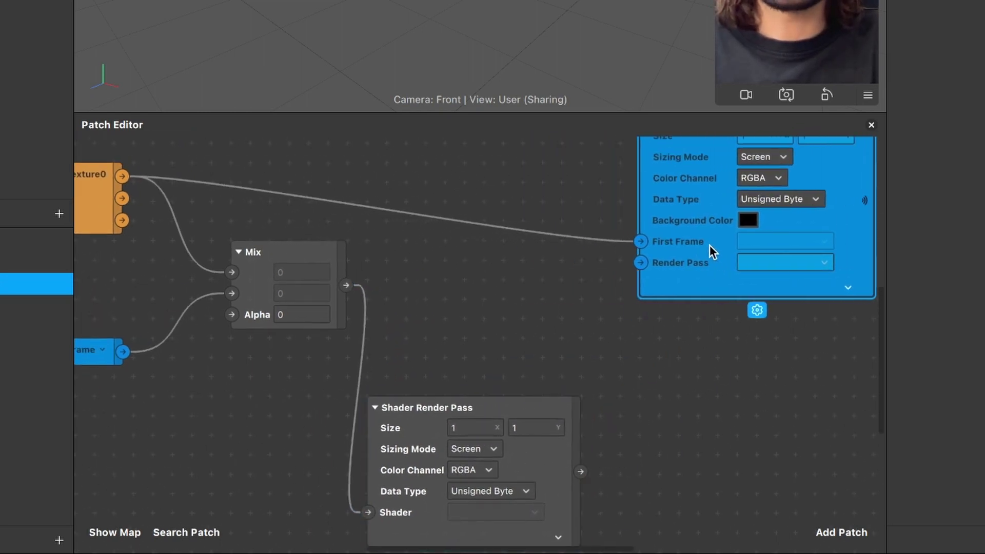
drag(582, 471, 640, 264)
scroll(593, 294, down, 2)
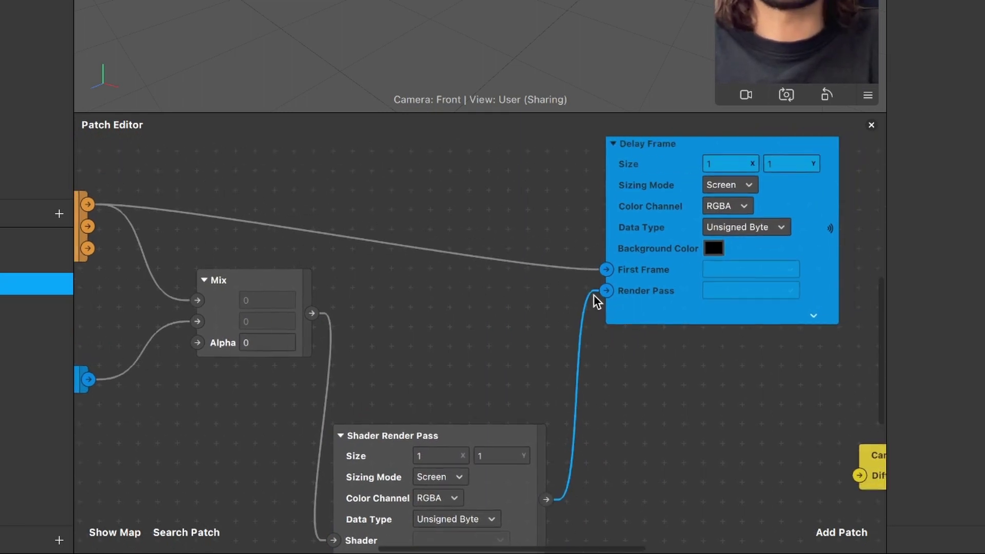
scroll(475, 322, down, 3)
scroll(475, 328, up, 3)
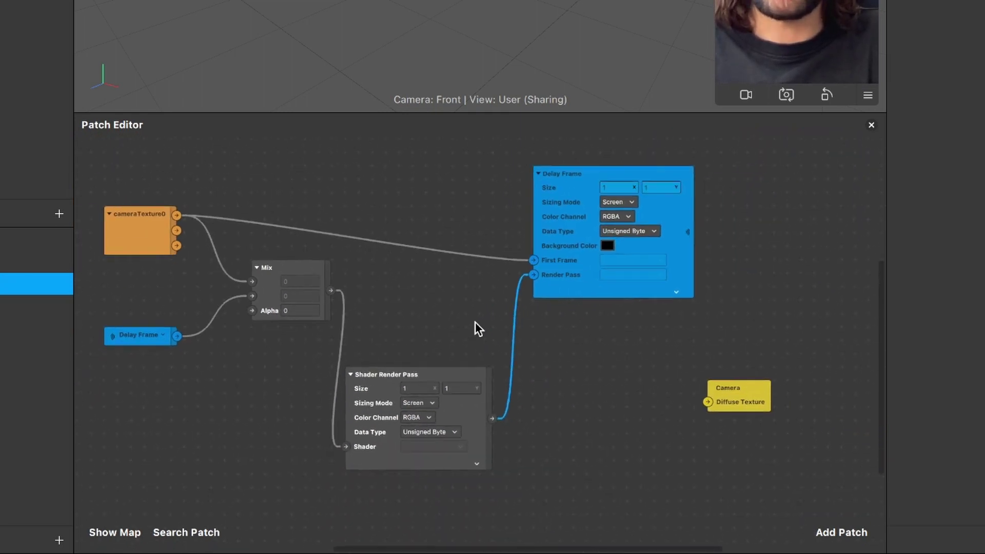
drag(460, 411, 651, 401)
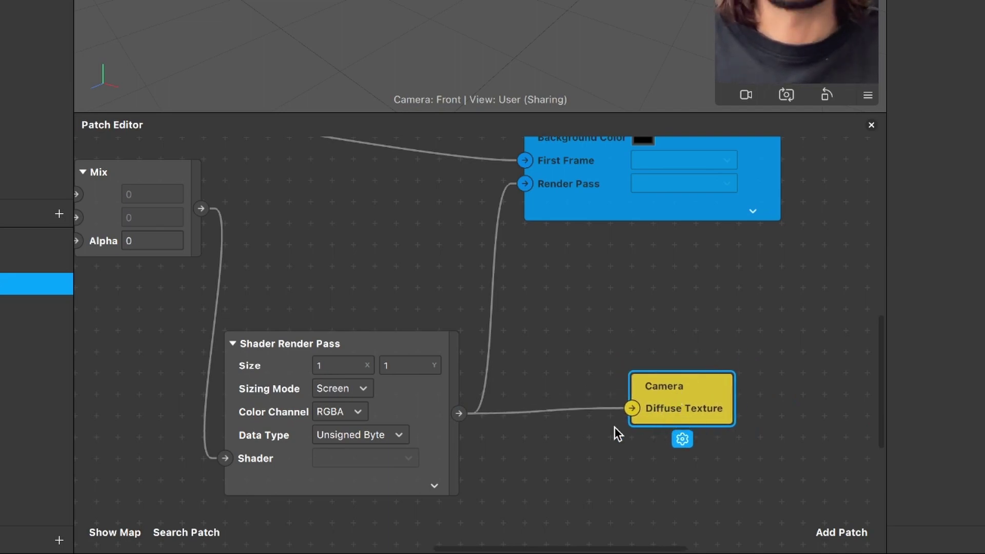
scroll(614, 427, left, 5)
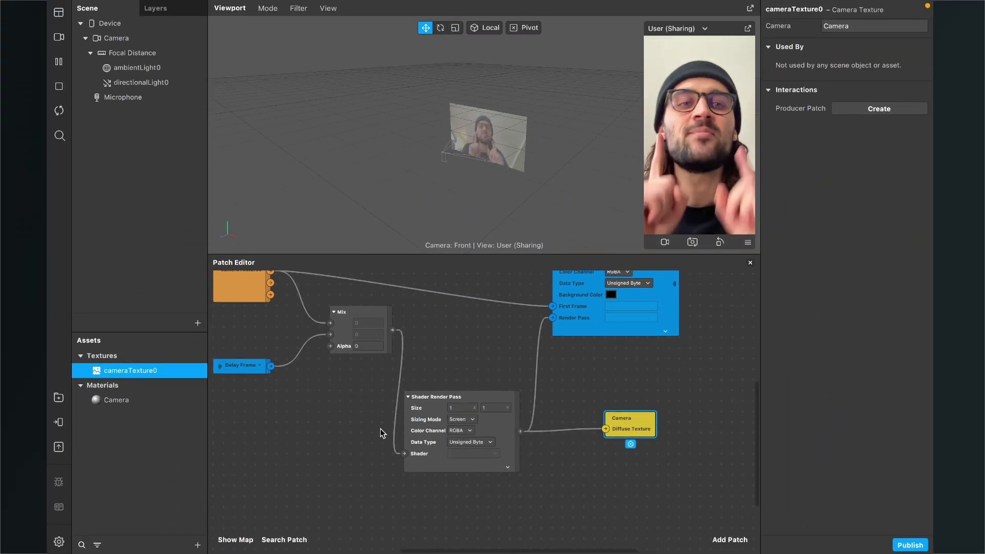
scroll(380, 429, up, 3)
scroll(381, 429, left, 3)
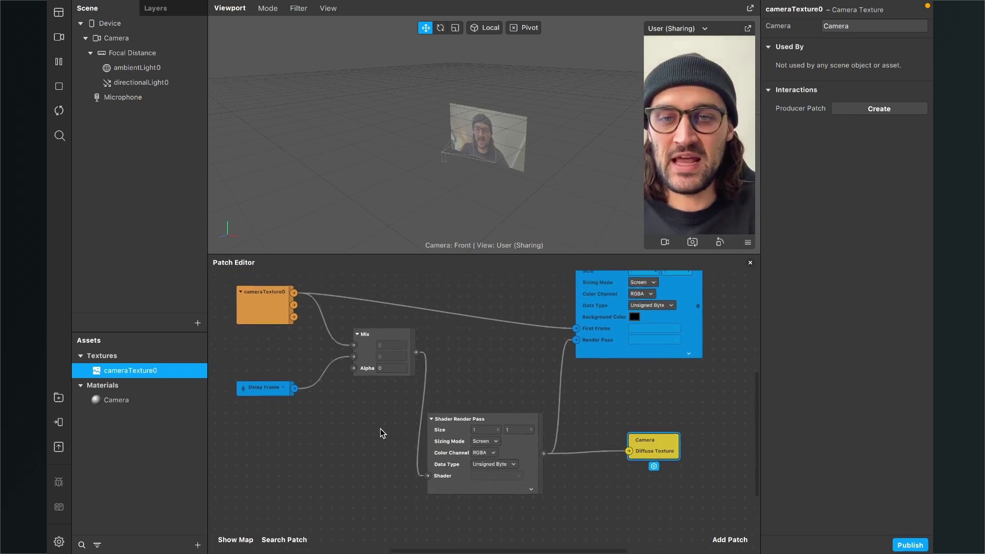
ctrl+scroll(377, 406, up, 5)
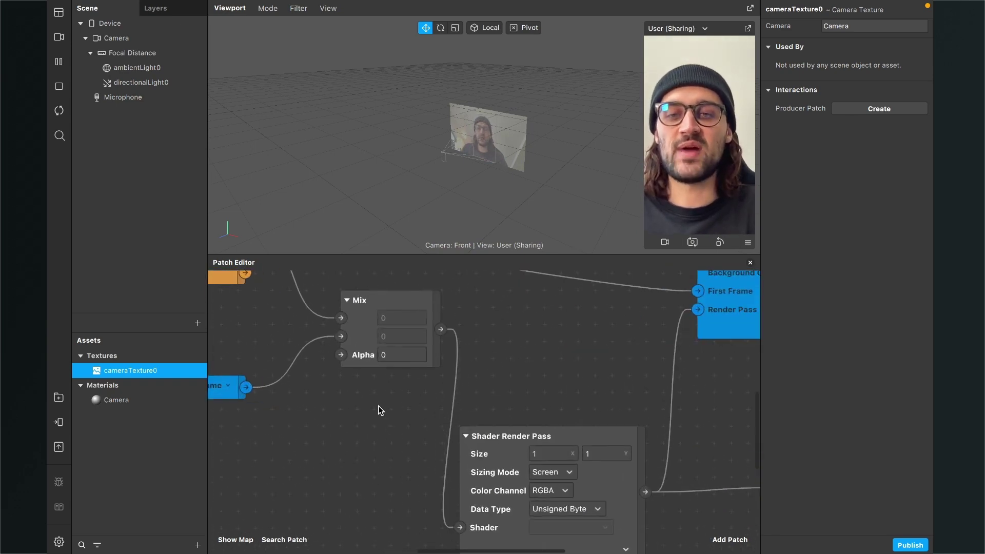
- Change the Mix patch's Alpha from 0 to 0,8 to favour the delayed frame
click(412, 381)
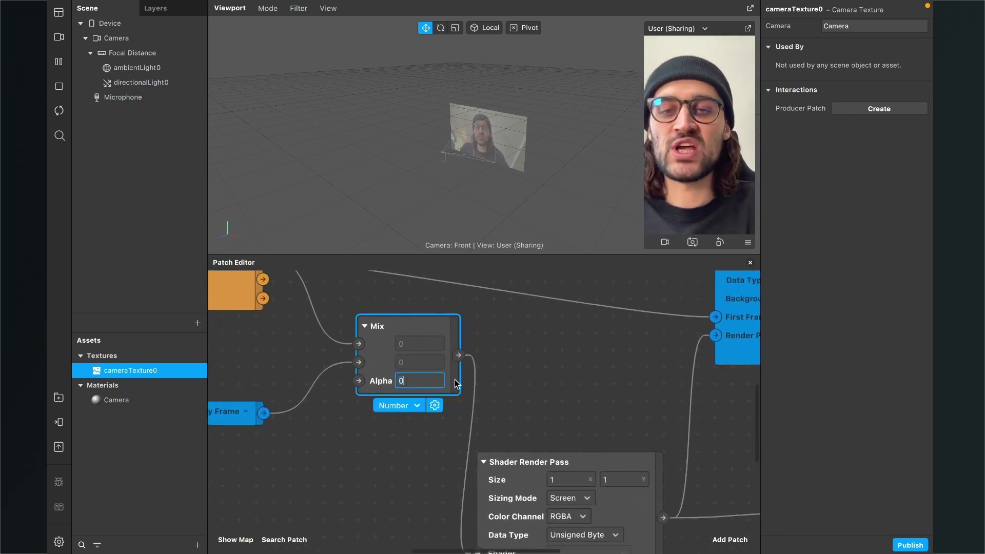
key(BackSpace)
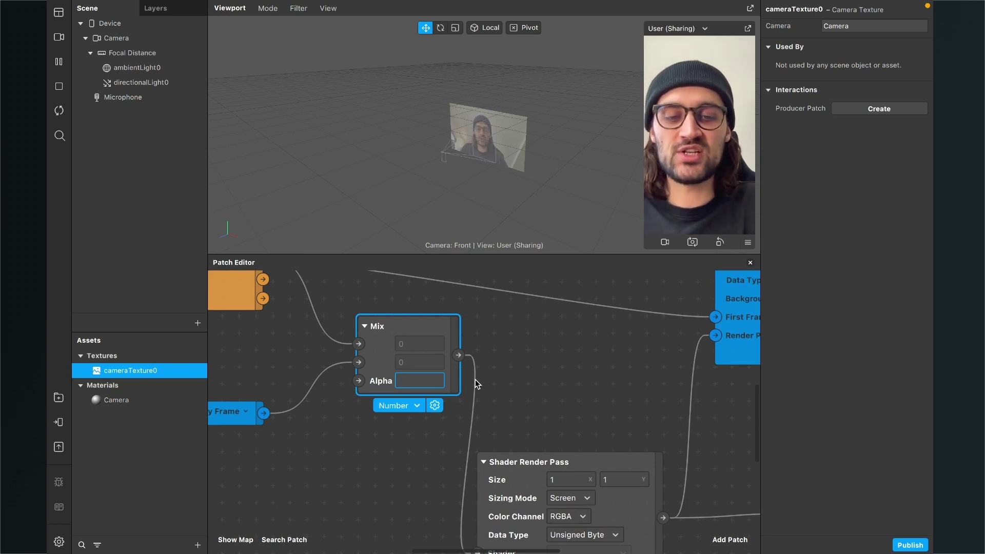
text(0,8)
key(Return)
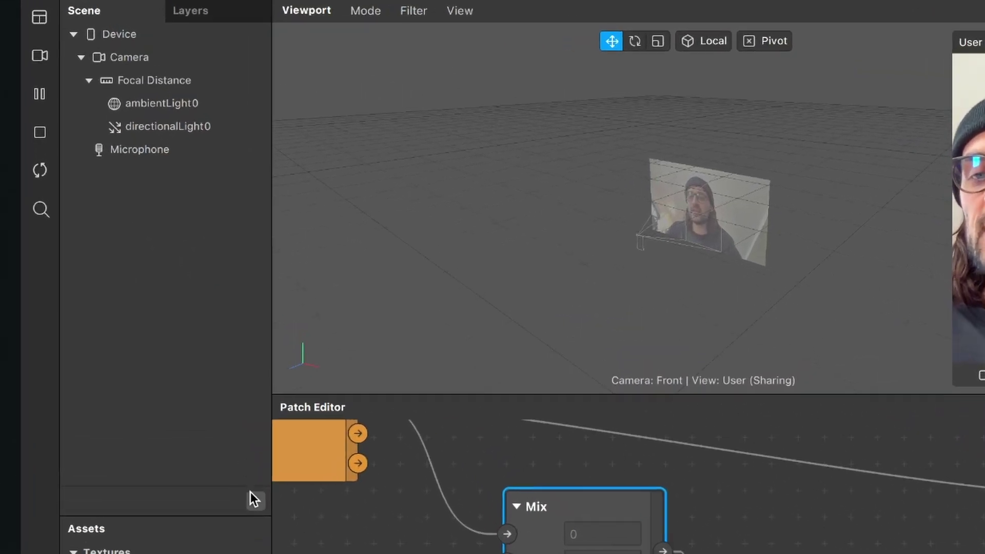
- Insert a Rectangle into the scene and select the new rectangle0 under canvas0
click(197, 322)
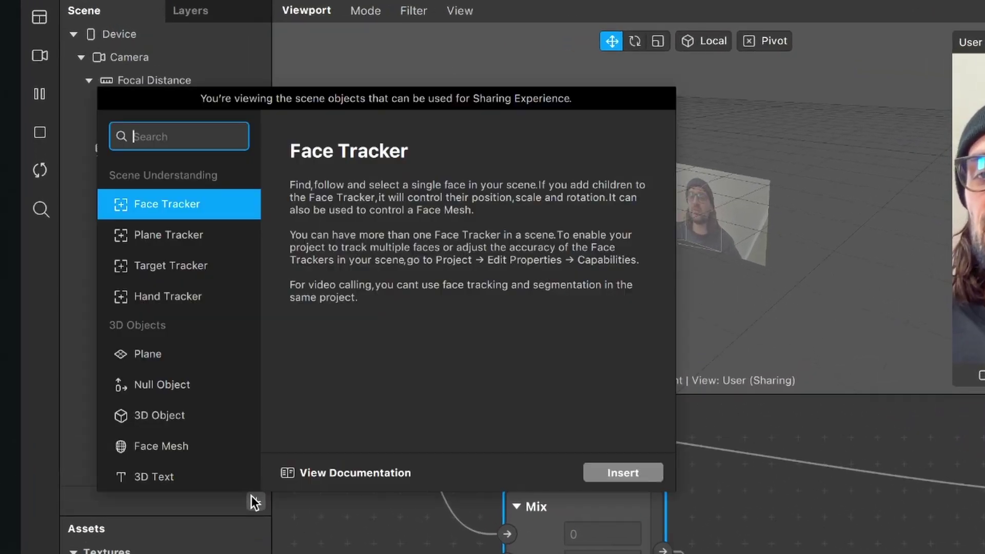
text(rec)
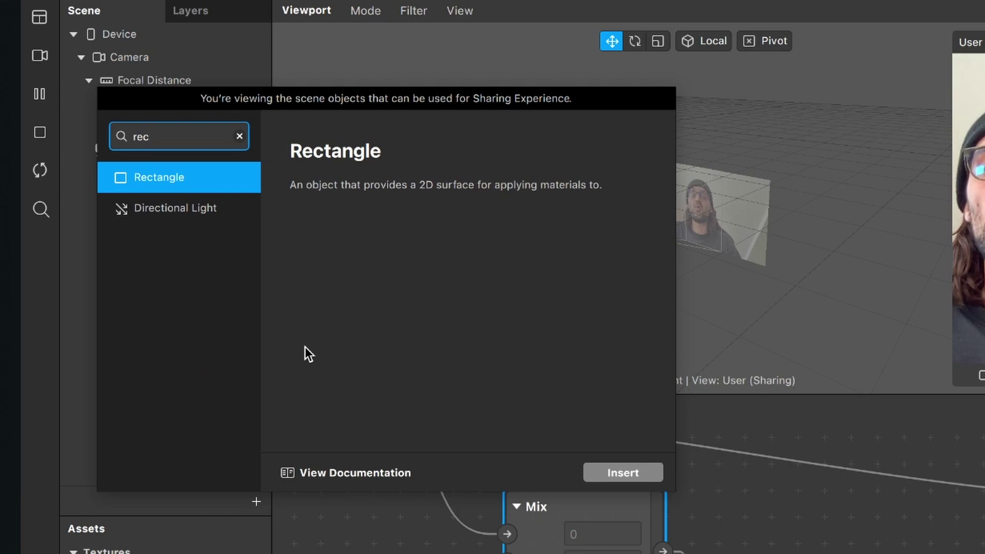
key(Return)
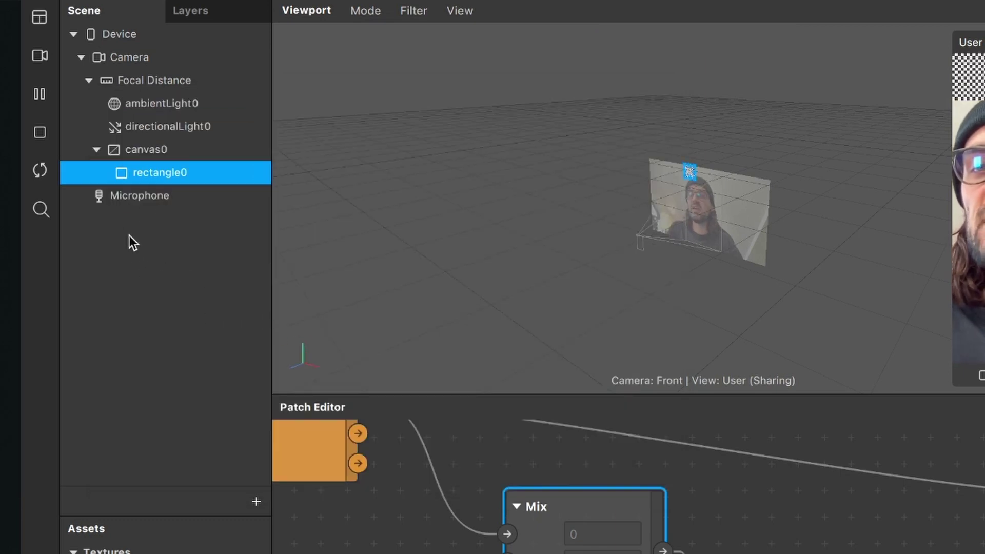
click(136, 147)
click(138, 170)
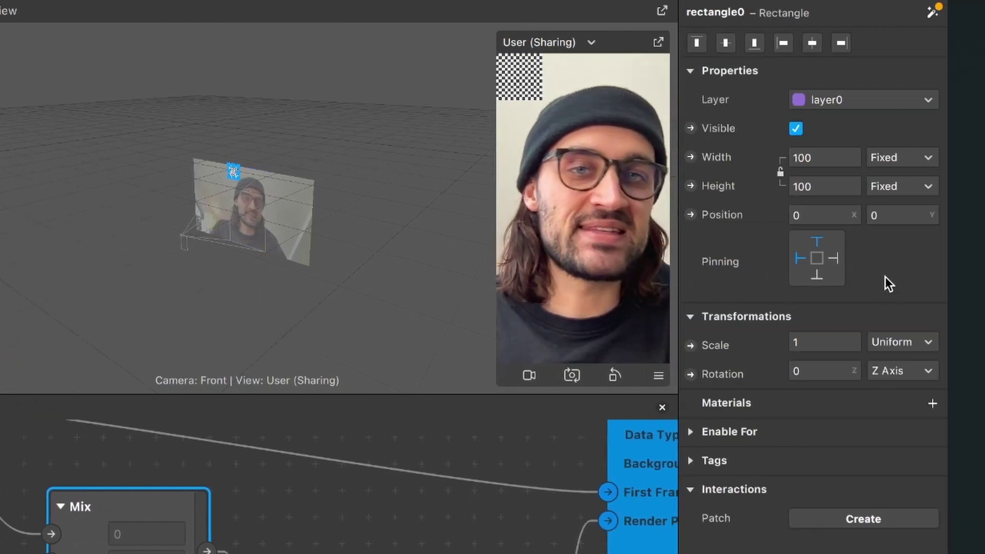
- Set rectangle0's Width and Height to Fill, 100 Relative
click(840, 160)
click(806, 191)
click(813, 186)
click(816, 213)
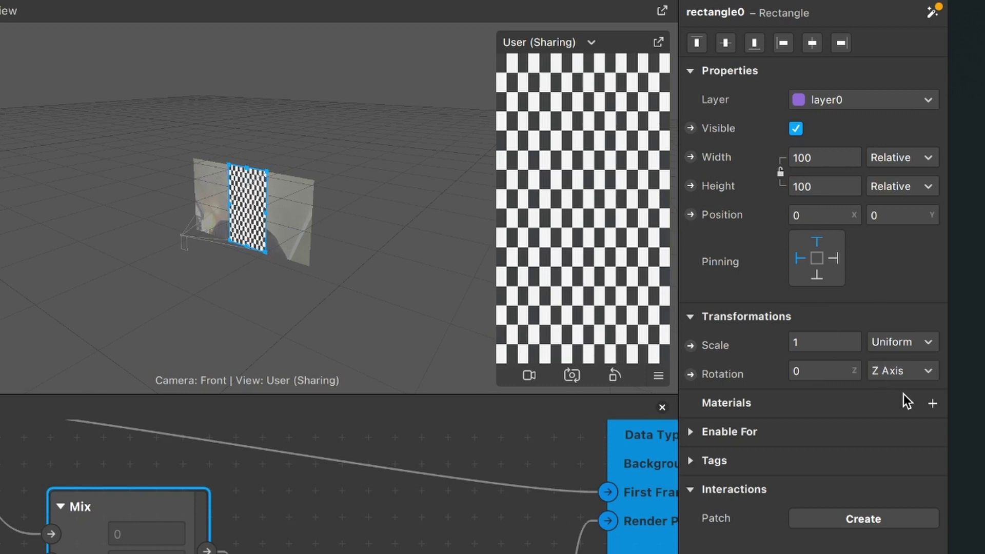
- Assign the Camera material to rectangle0
click(927, 404)
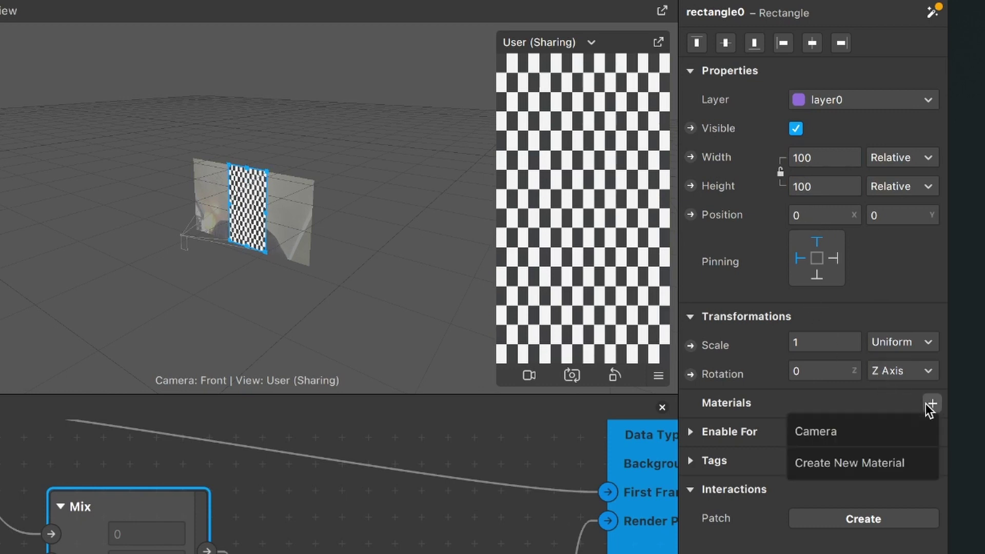
click(845, 432)
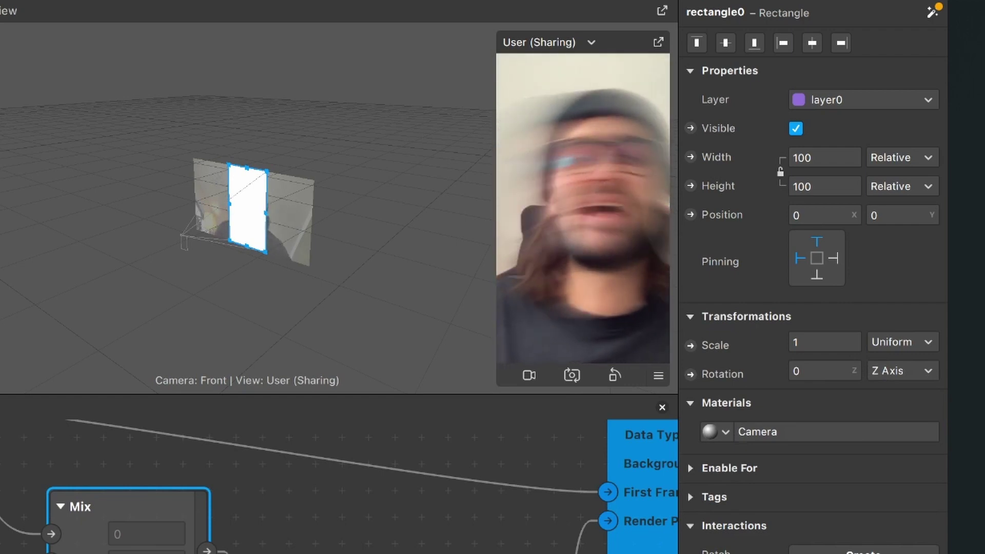
key(Escape)
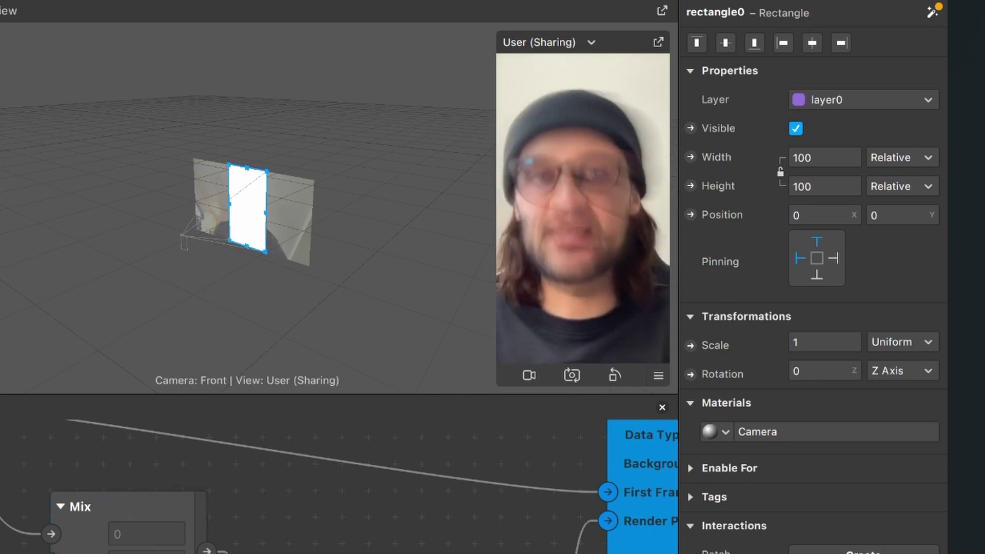
scroll(339, 486, right, 5)
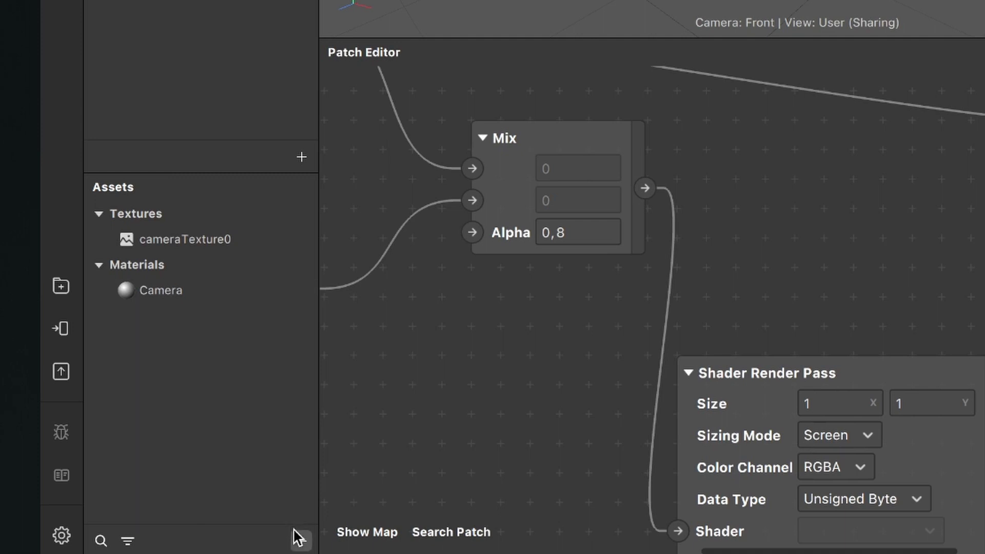
- Import LUT.png from the Assets panel as a Color LUT
click(296, 533)
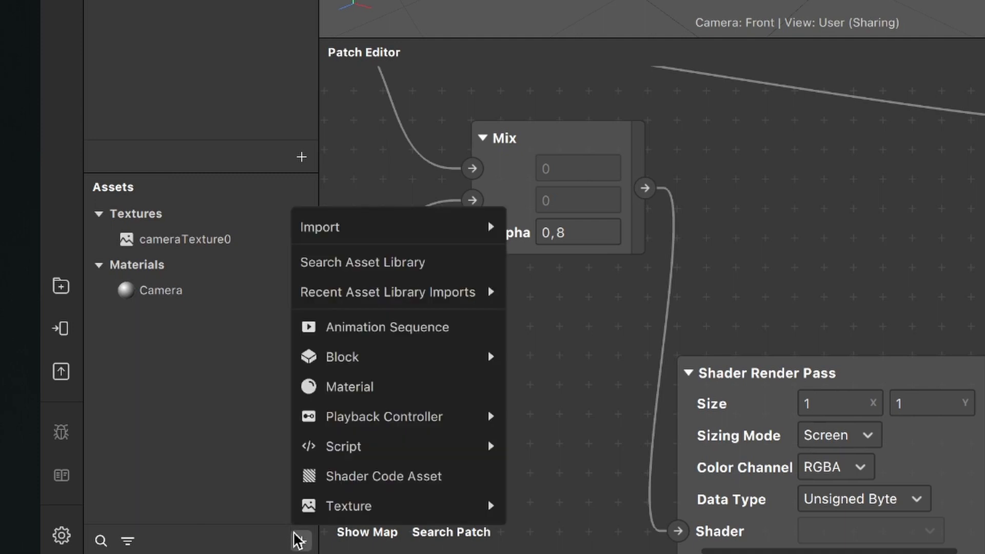
mouse_move(365, 235)
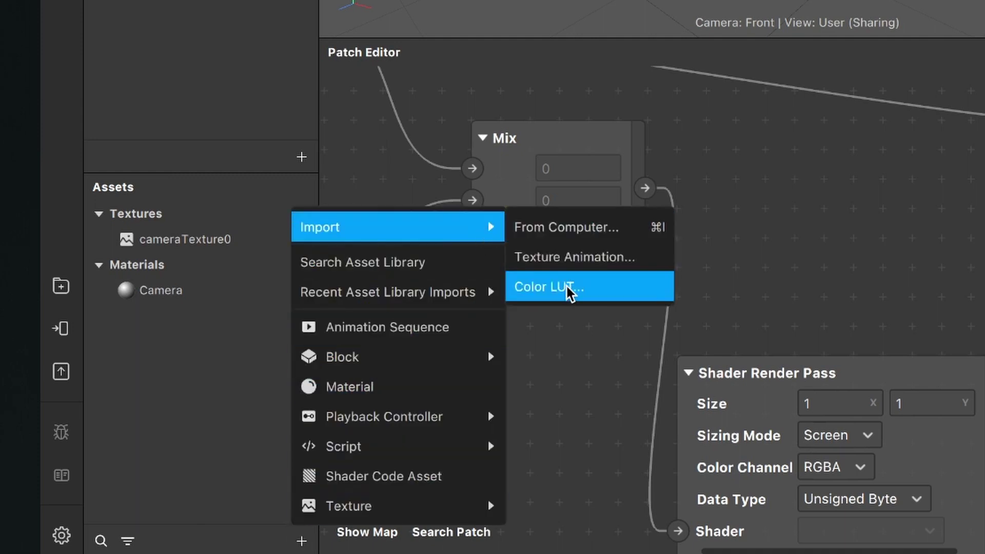
click(568, 288)
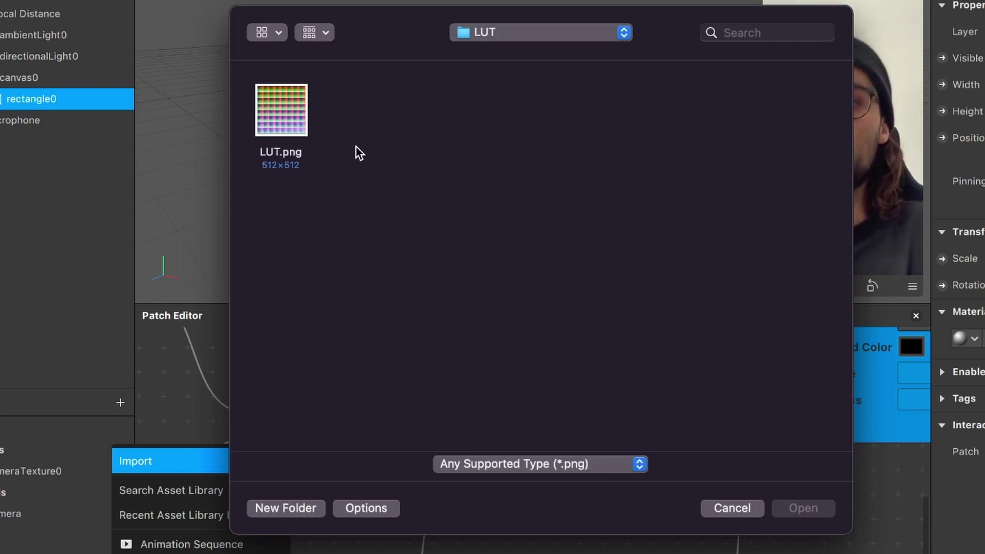
click(286, 99)
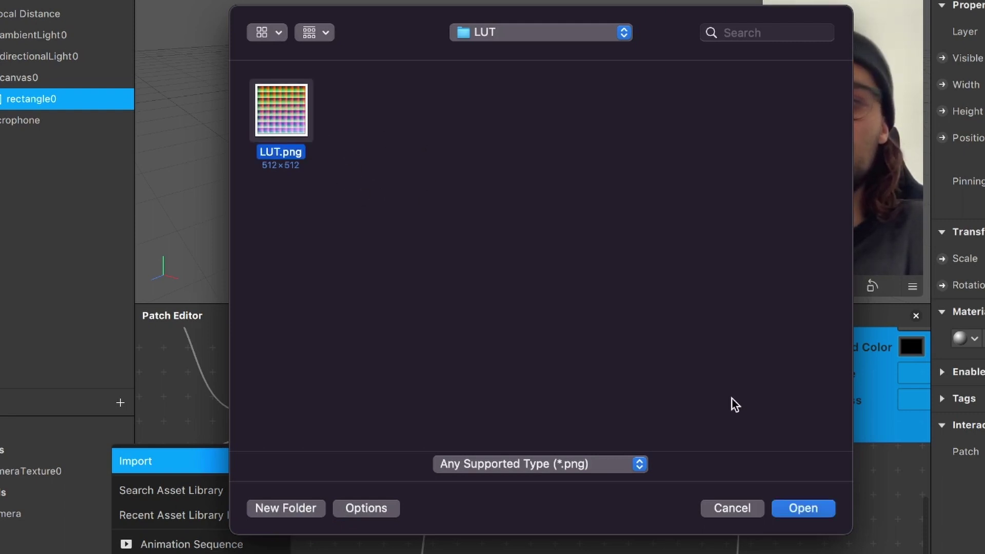
click(812, 507)
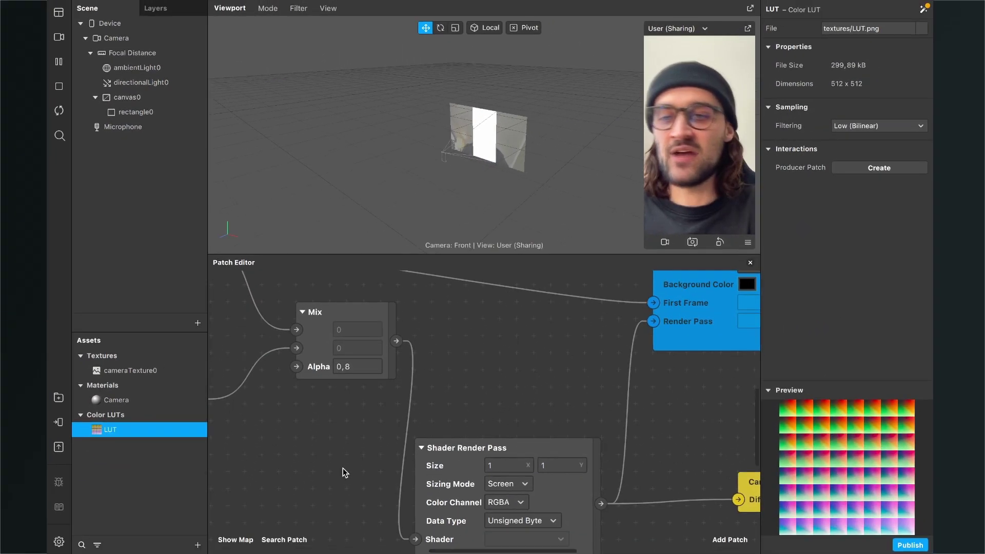
- Drag the LUT asset into the Patch Editor, adding it with a colorLUTShader node
ctrl+scroll(343, 468, down, 3)
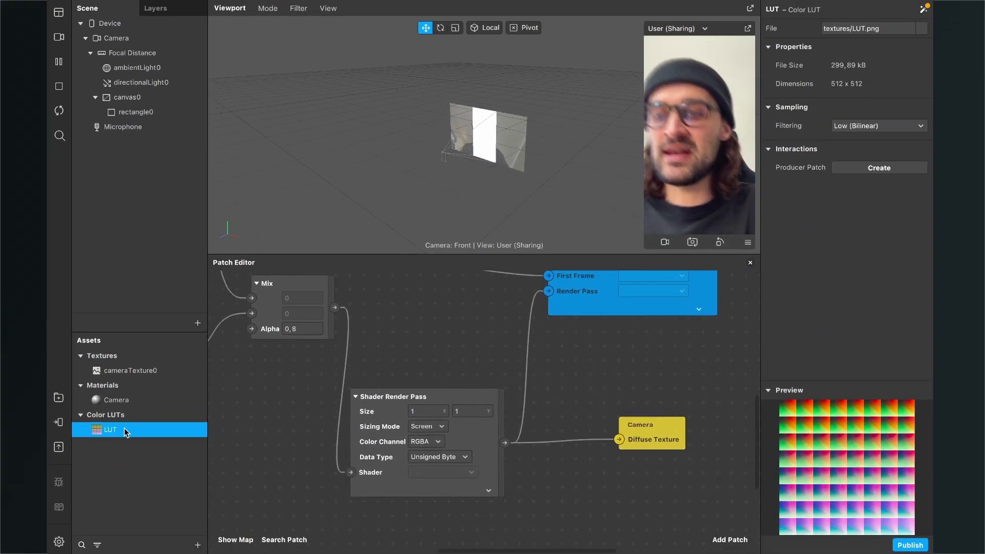
scroll(374, 456, right, 3)
scroll(374, 456, down, 2)
scroll(375, 456, left, 1)
scroll(373, 456, up, 1)
drag(146, 427, 559, 461)
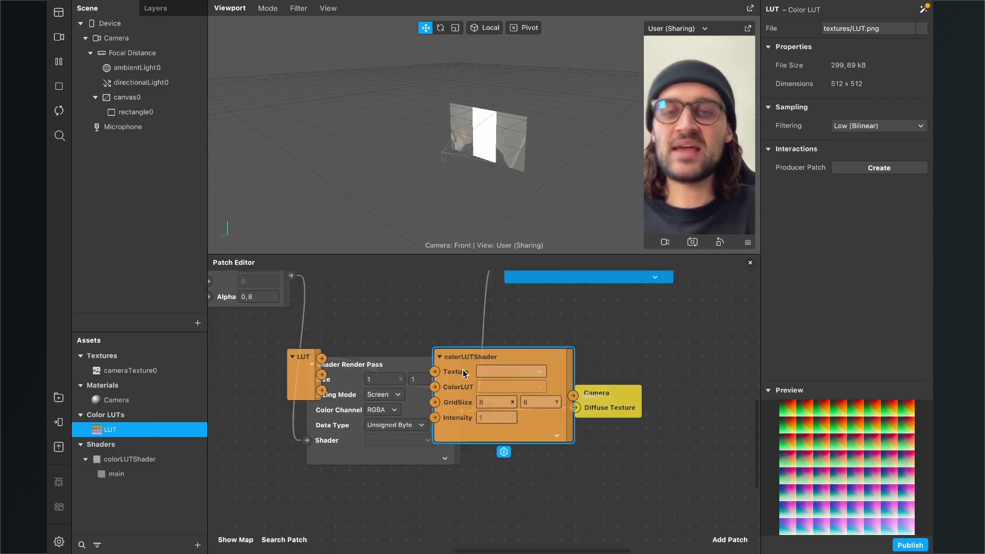
drag(469, 352, 568, 455)
scroll(568, 455, down, 3)
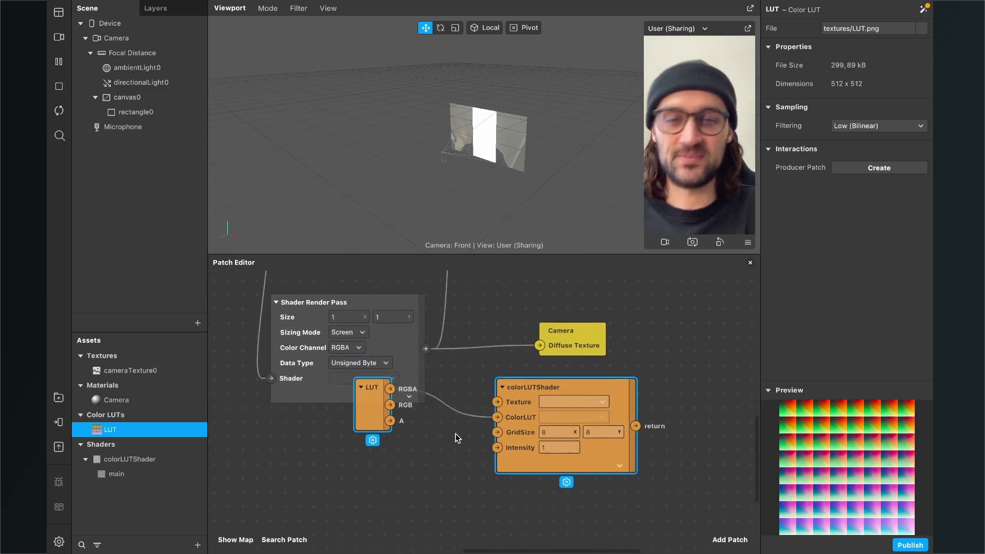
click(469, 381)
- Wire the render pass output into colorLUTShader's Texture, and its result into Camera's Diffuse Texture
scroll(436, 348, up, 2)
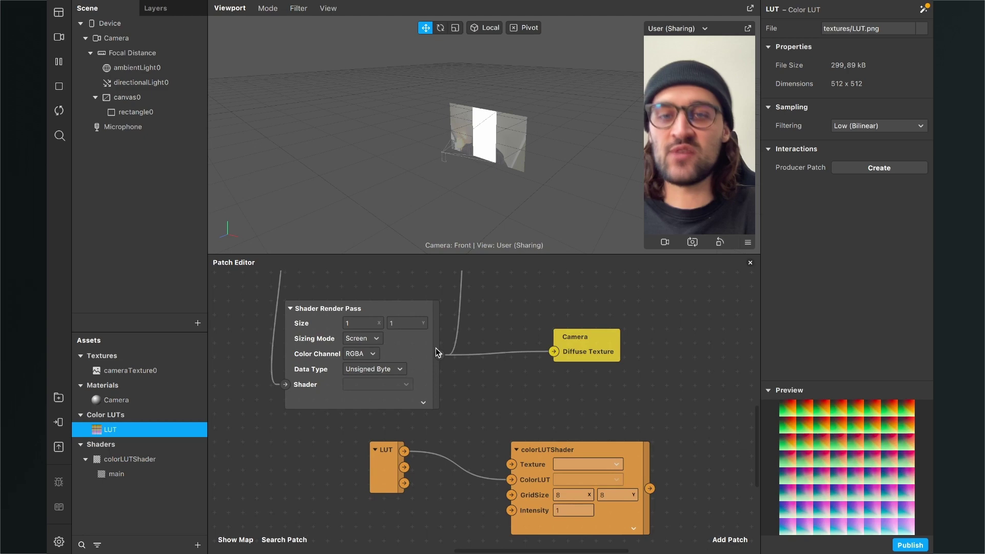
drag(440, 355, 512, 464)
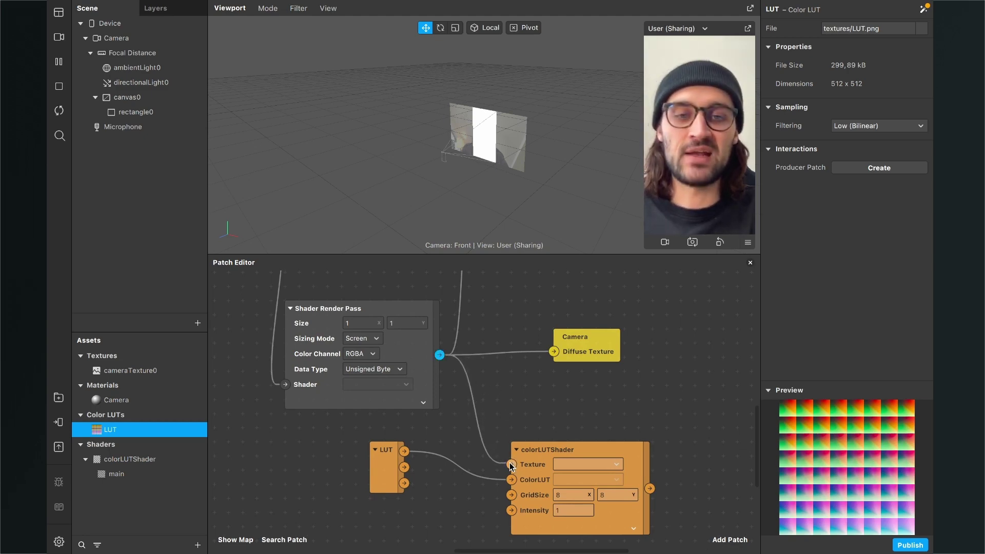
scroll(511, 464, right, 5)
drag(491, 306, 645, 306)
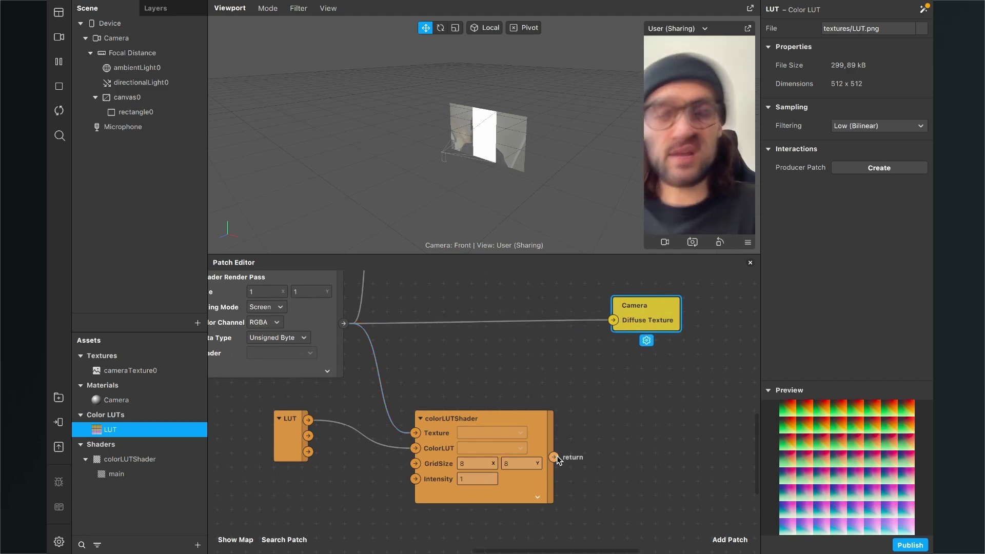
drag(554, 458, 613, 319)
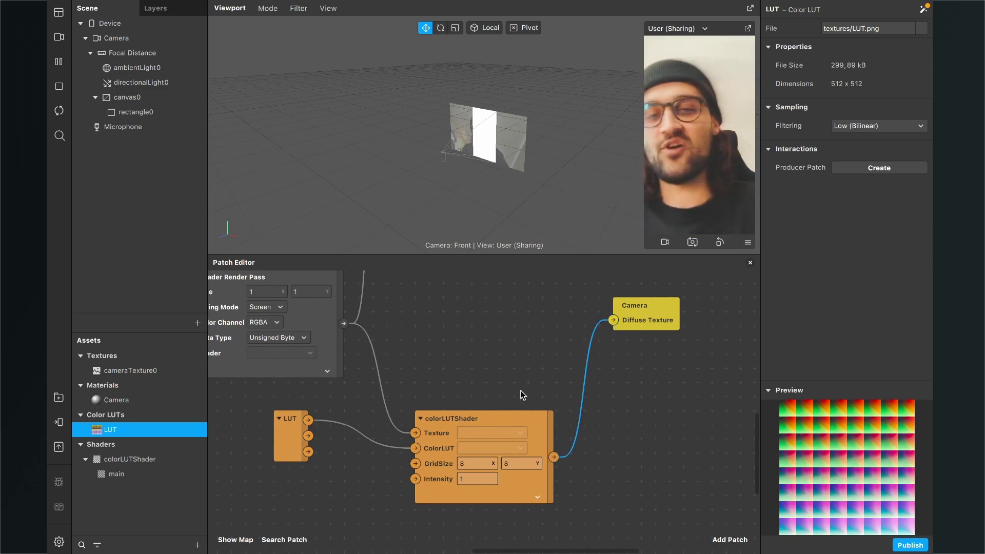
drag(484, 424, 479, 309)
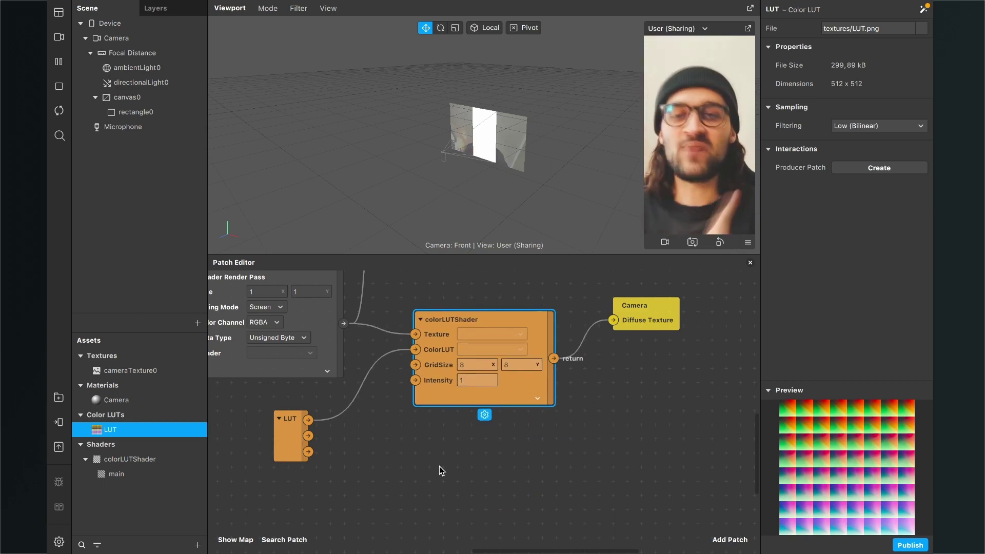
scroll(440, 466, left, 5)
scroll(439, 466, up, 1)
scroll(439, 466, up, 1)
scroll(439, 466, left, 5)
scroll(439, 466, up, 4)
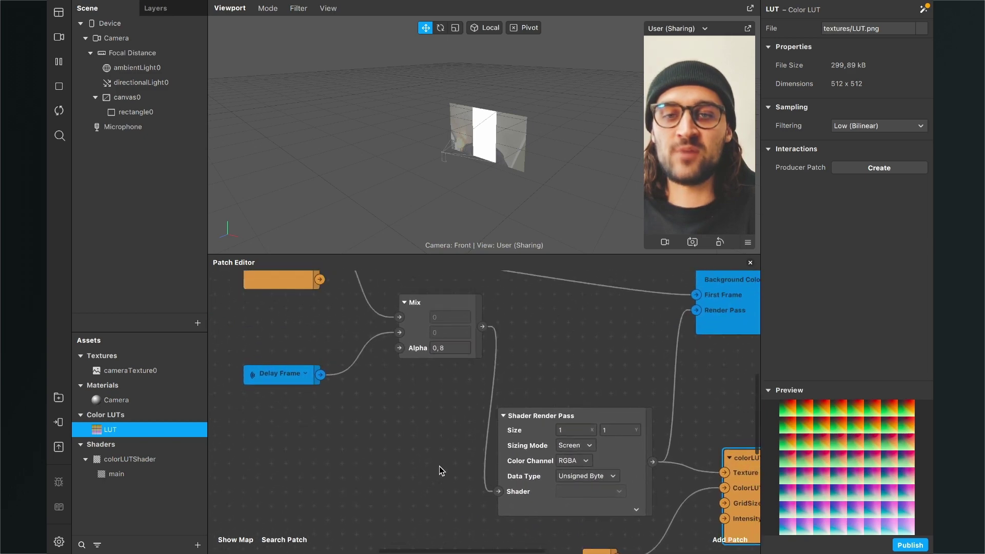
scroll(437, 353, down, 2)
scroll(438, 353, up, 5)
click(456, 370)
text(0,9)
key(Return)
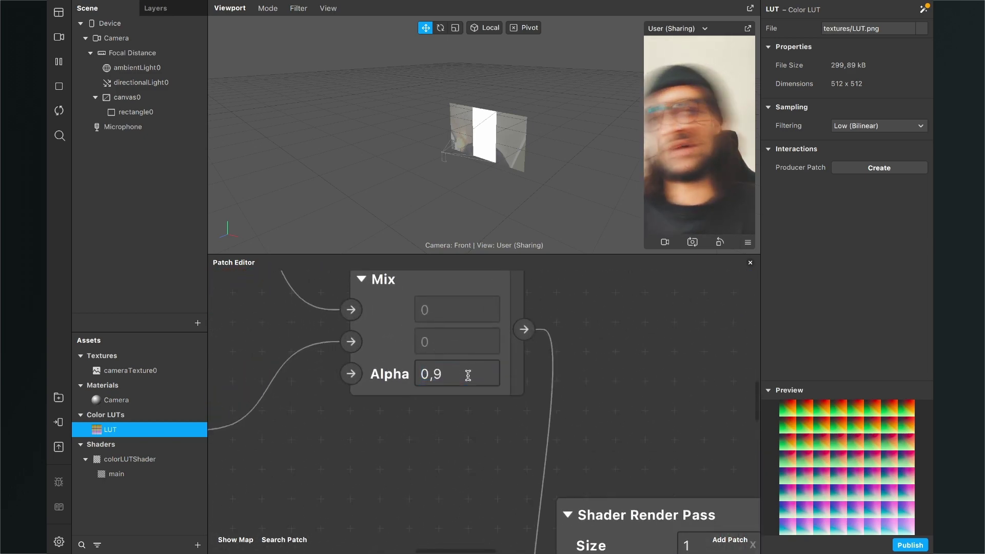
click(459, 376)
click(459, 376)
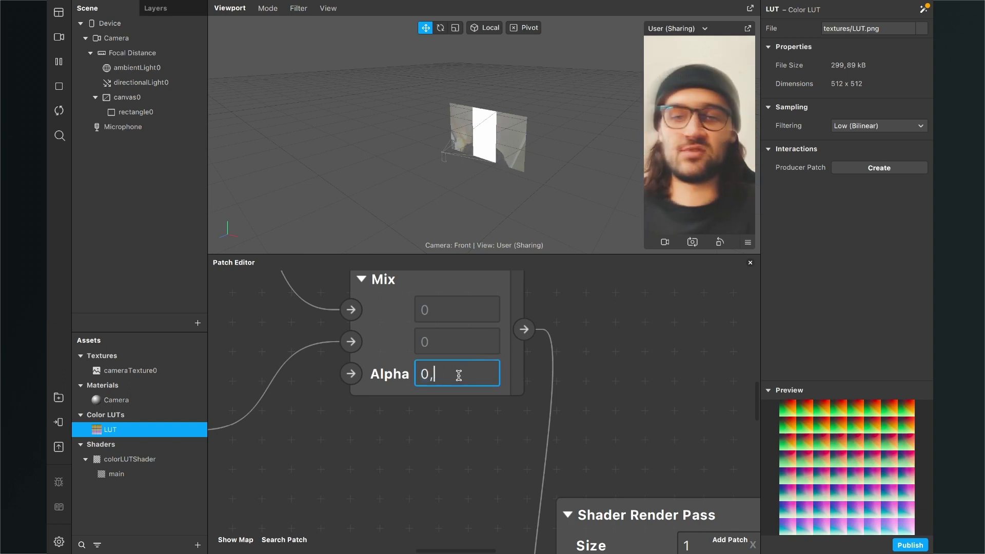
text(6)
key(Return)
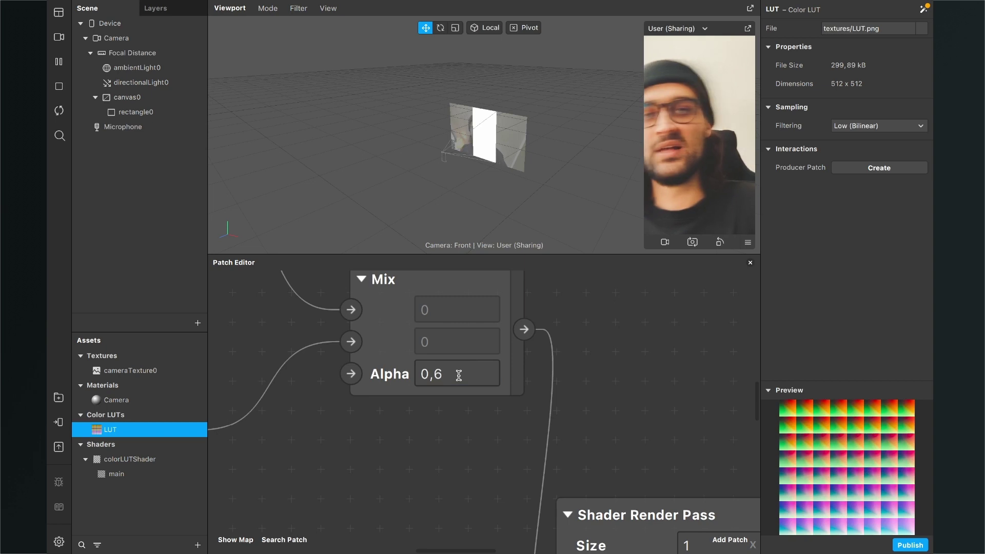
click(458, 375)
click(458, 375)
key(BackSpace)
text(8)
key(Return)
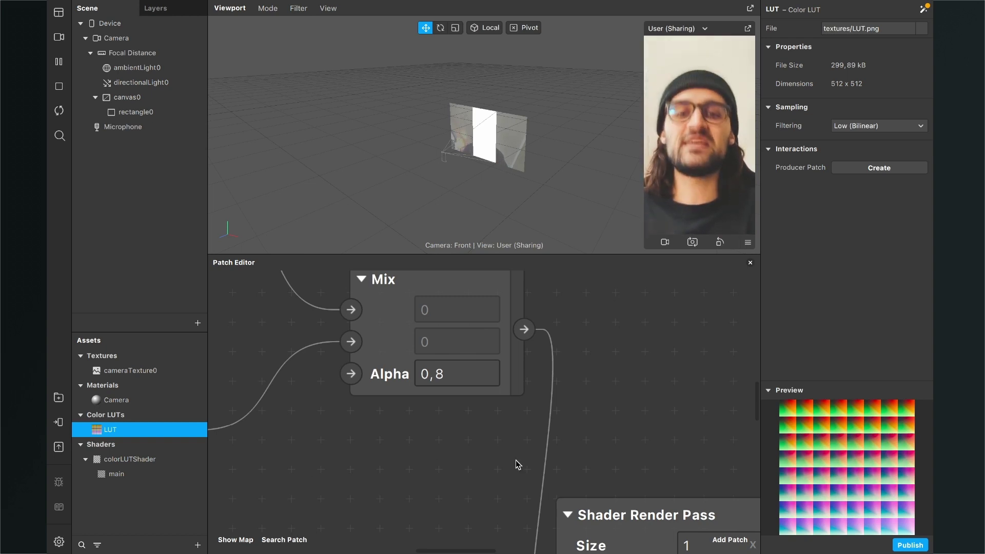
scroll(516, 460, down, 5)
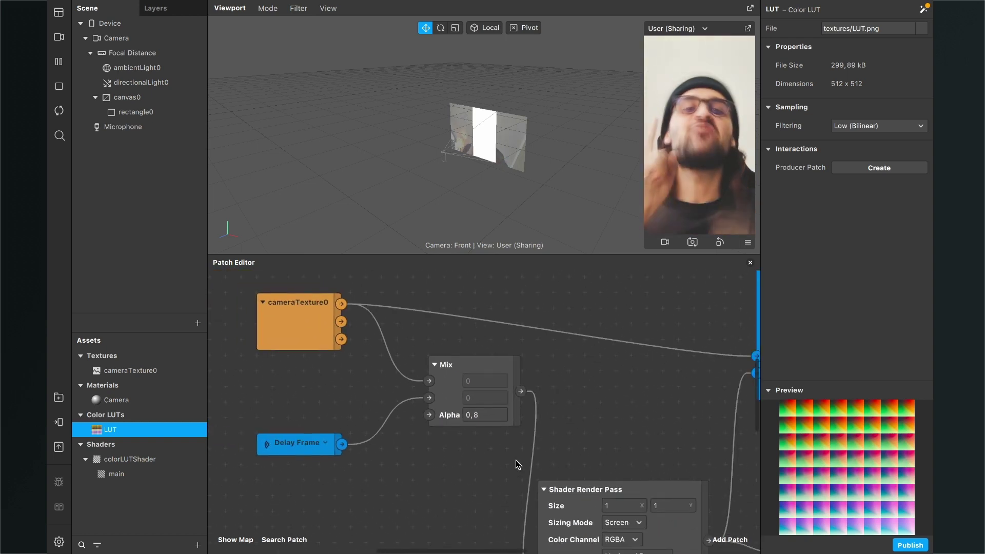